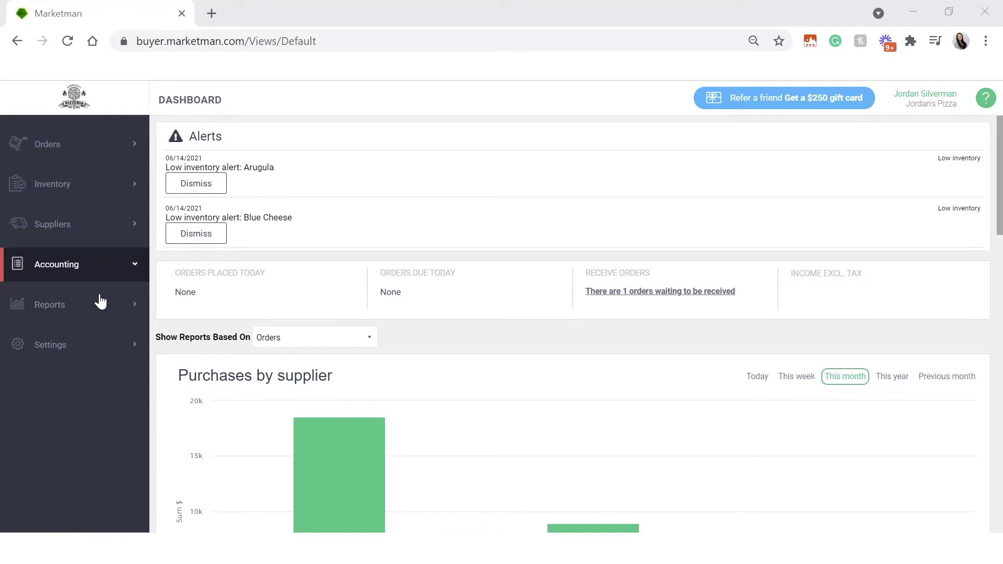
Step: Open Reports > COGS and Gross Profits and set the date range to Current month
{"action": "left_click", "coordinate": [101, 306]}
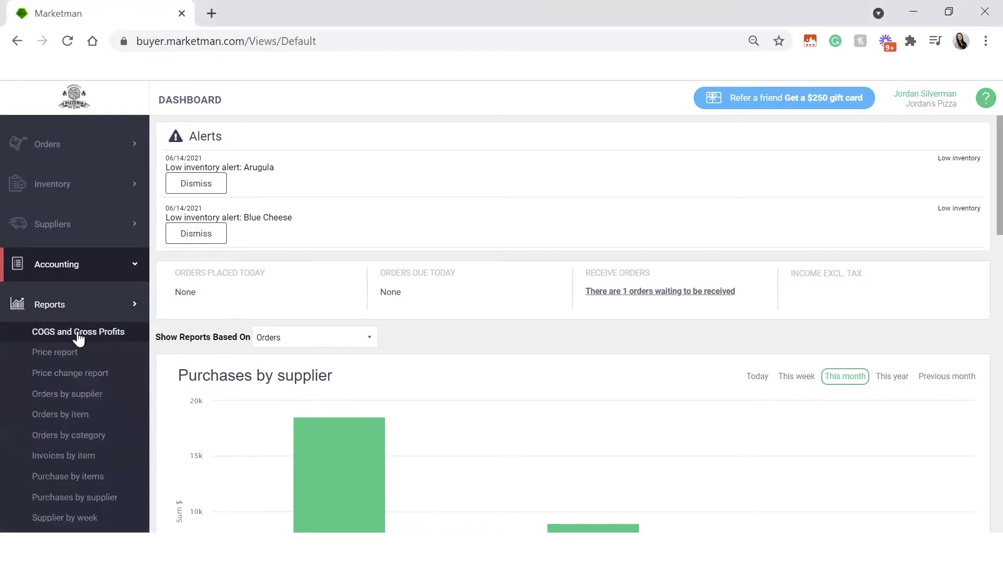
{"action": "left_click", "coordinate": [43, 337]}
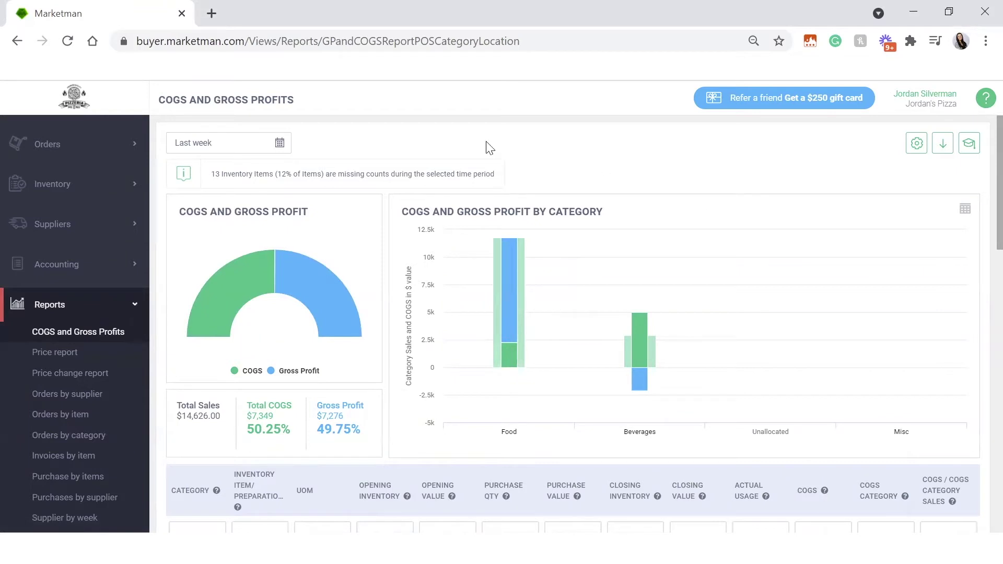
{"action": "left_click", "coordinate": [281, 144]}
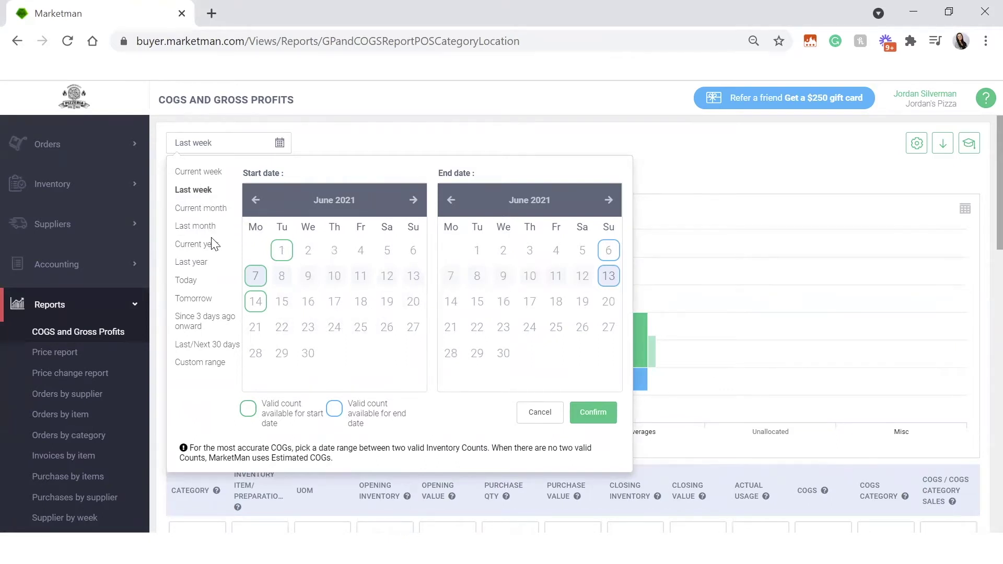
{"action": "left_click", "coordinate": [202, 209]}
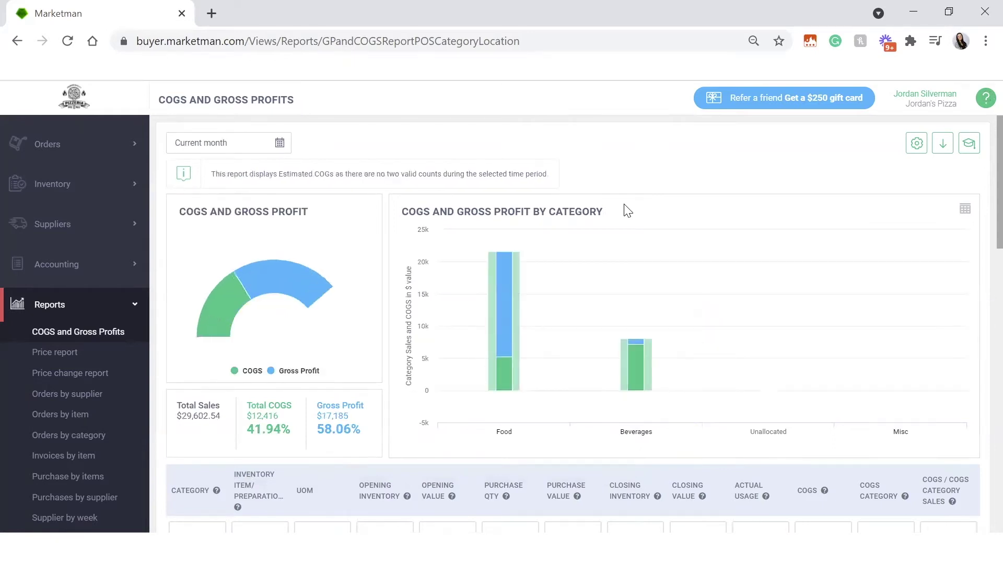
Step: Open the COGS Report Configuration and look through the unassigned POS categories
{"action": "left_click", "coordinate": [915, 146]}
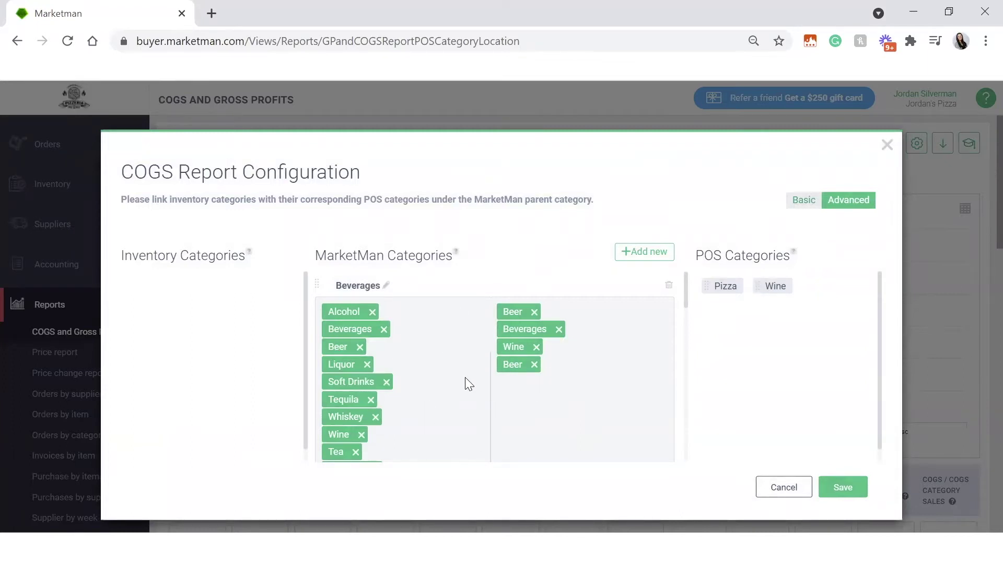
{"action": "scroll", "coordinate": [425, 331], "scroll_direction": "down", "scroll_amount": 8}
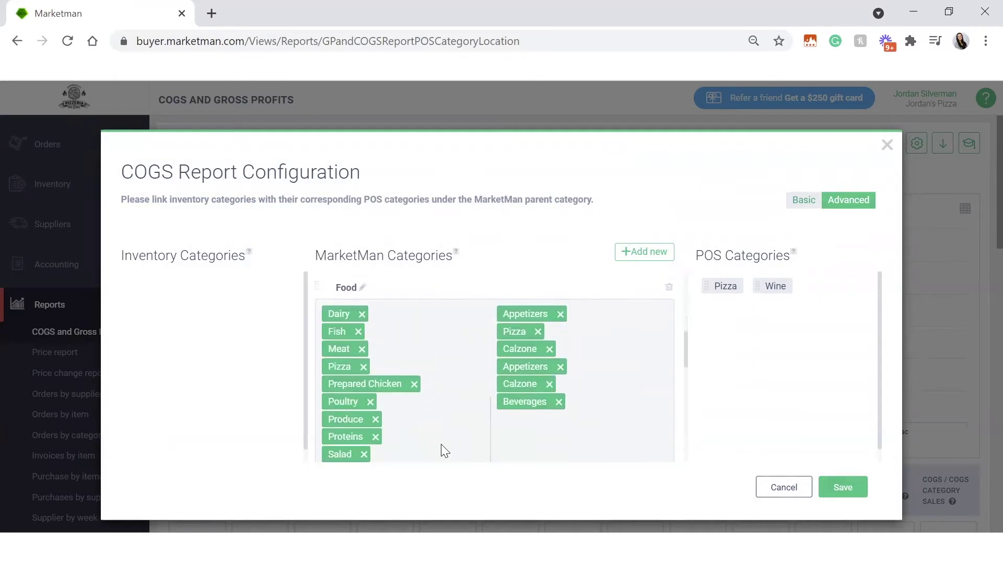
{"action": "scroll", "coordinate": [441, 448], "scroll_direction": "up", "scroll_amount": 2}
{"action": "scroll", "coordinate": [436, 418], "scroll_direction": "up", "scroll_amount": 6}
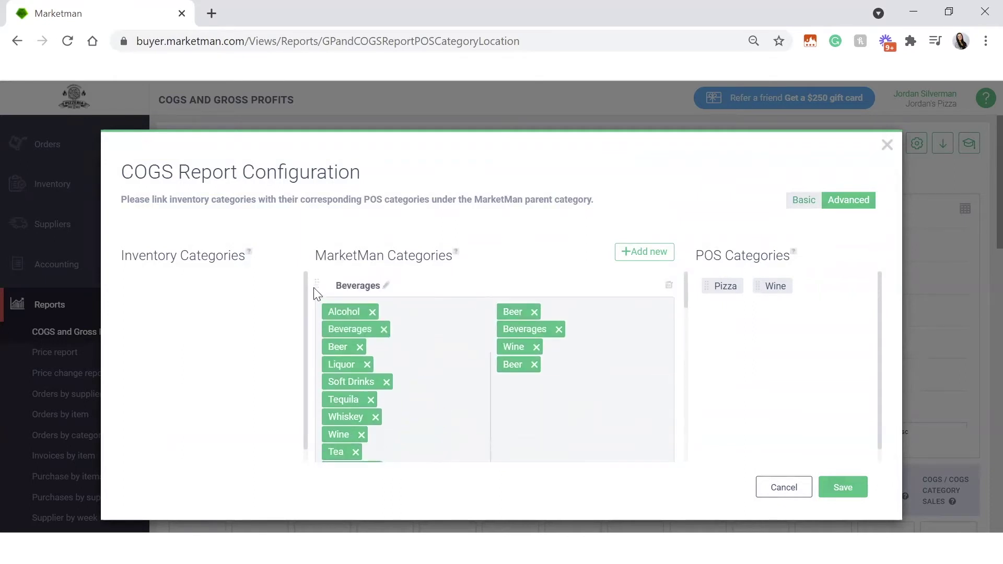
{"action": "scroll", "coordinate": [460, 301], "scroll_direction": "down", "scroll_amount": 10}
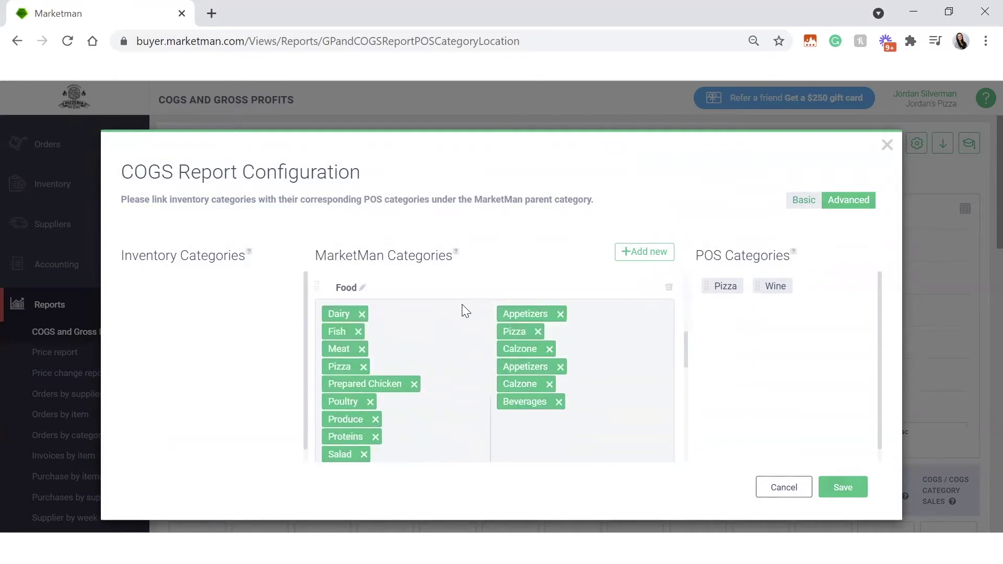
{"action": "scroll", "coordinate": [470, 334], "scroll_direction": "down", "scroll_amount": 5}
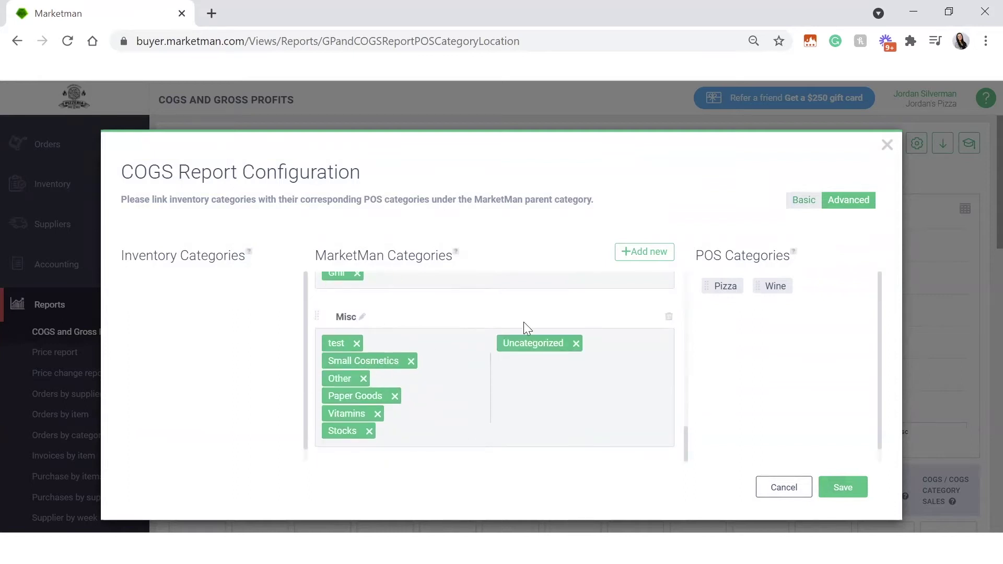
{"action": "scroll", "coordinate": [450, 340], "scroll_direction": "up", "scroll_amount": 10}
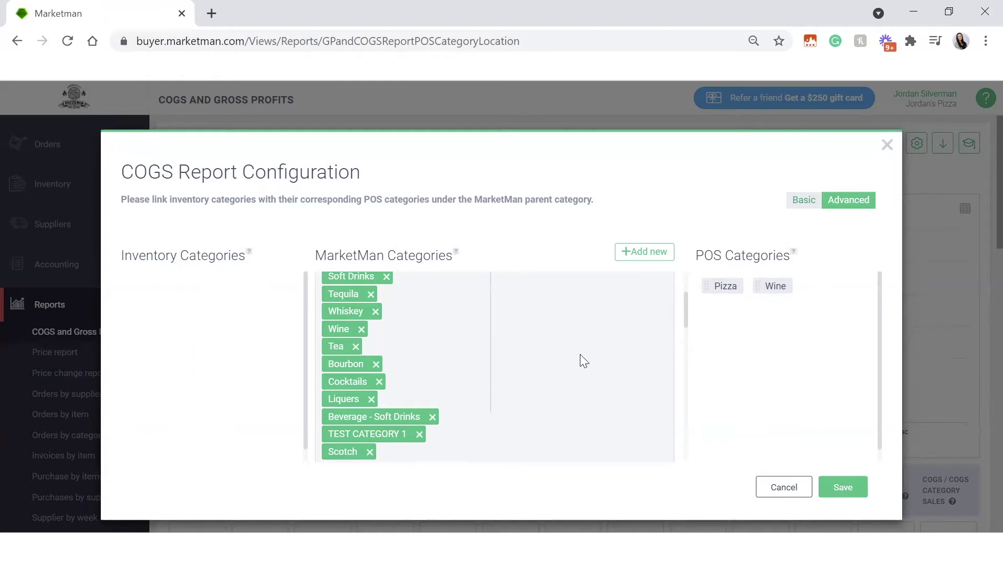
{"action": "scroll", "coordinate": [575, 360], "scroll_direction": "up", "scroll_amount": 3}
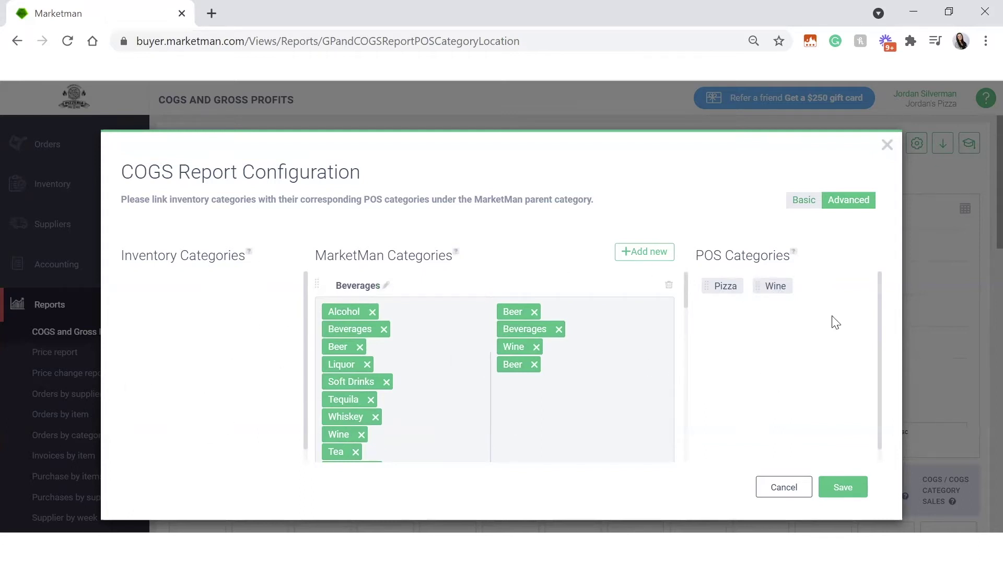
{"action": "scroll", "coordinate": [752, 350], "scroll_direction": "down", "scroll_amount": 1}
{"action": "scroll", "coordinate": [575, 371], "scroll_direction": "down", "scroll_amount": 5}
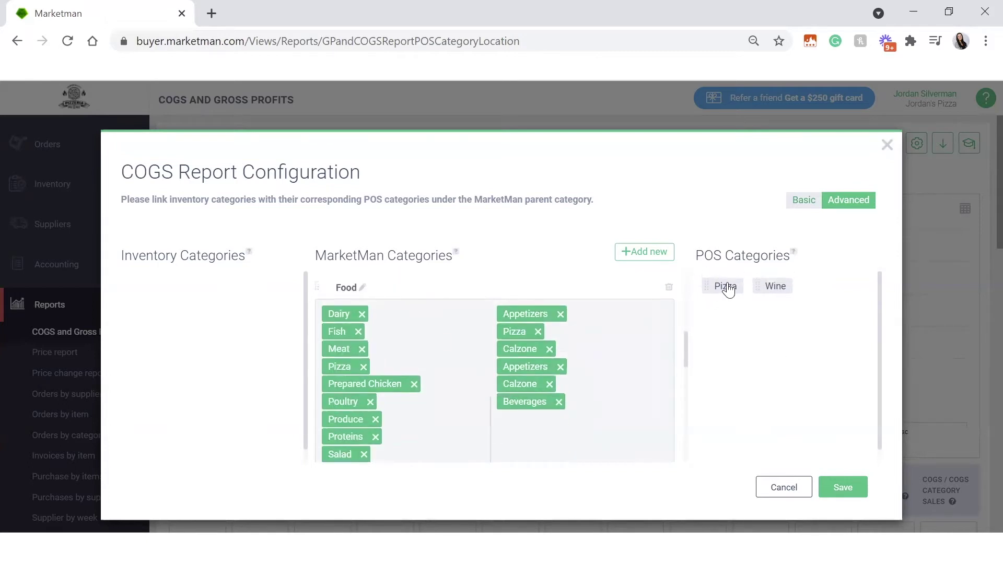
Step: Link the Pizza POS category to Food and Wine to Beverages
{"action": "left_click_drag", "start_coordinate": [727, 287], "coordinate": [584, 374]}
{"action": "scroll", "coordinate": [584, 375], "scroll_direction": "up", "scroll_amount": 5}
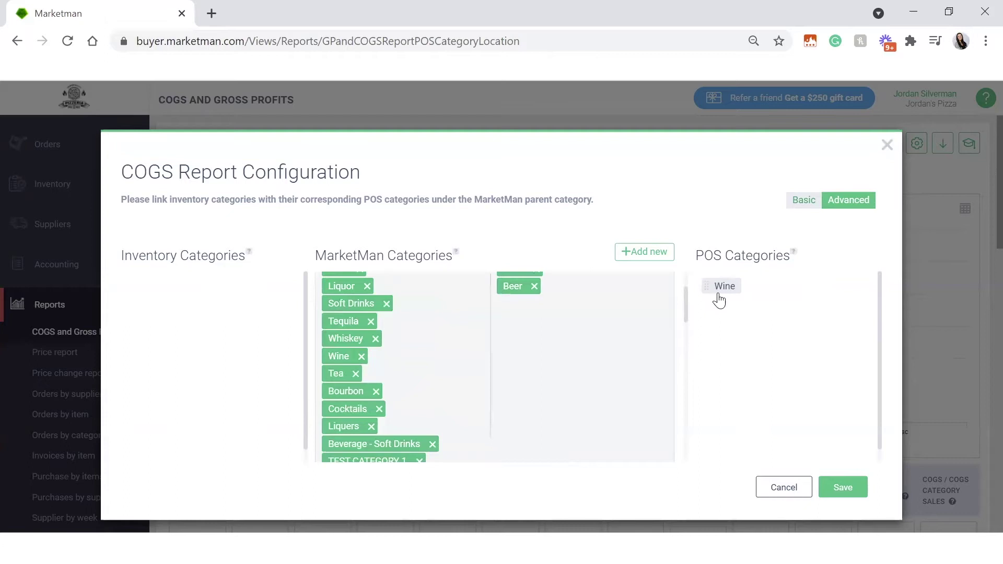
{"action": "left_click_drag", "start_coordinate": [716, 293], "coordinate": [560, 371]}
{"action": "scroll", "coordinate": [470, 303], "scroll_direction": "up", "scroll_amount": 1}
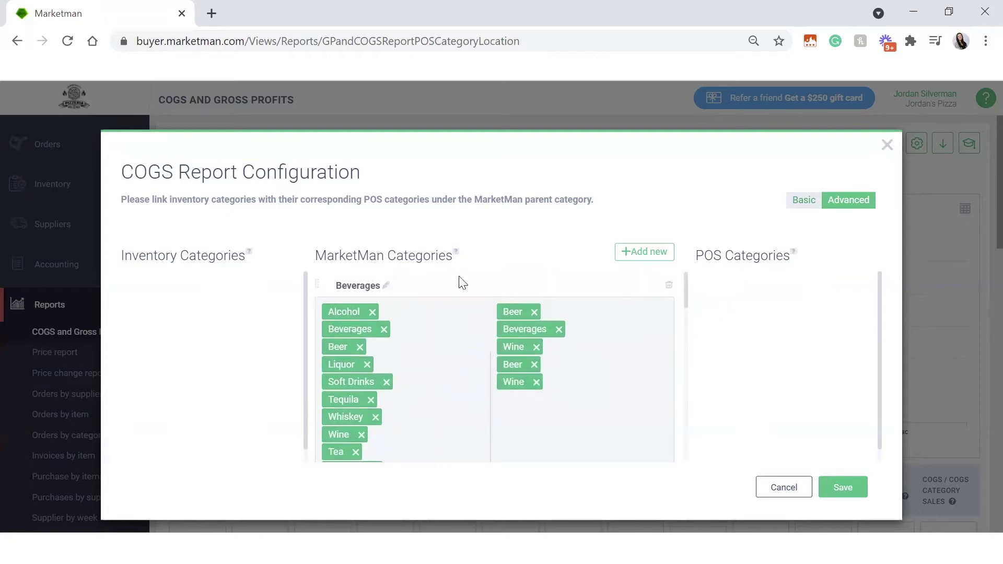
Step: Save the mapping and review the report's new Food and Beverages split, including Wine items
{"action": "left_click", "coordinate": [849, 486]}
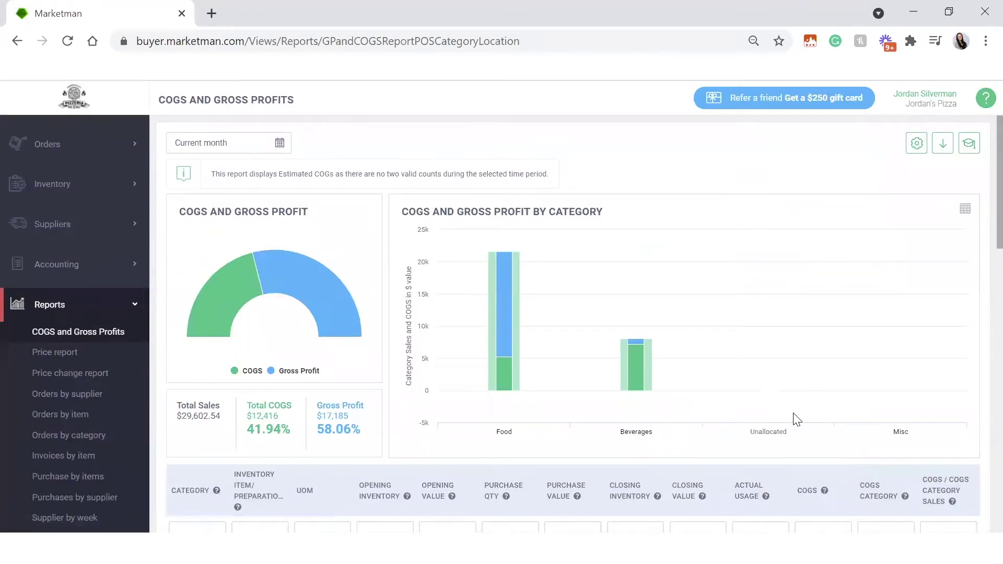
{"action": "mouse_move", "coordinate": [479, 328]}
{"action": "mouse_move", "coordinate": [262, 286]}
{"action": "scroll", "coordinate": [502, 417], "scroll_direction": "down", "scroll_amount": 1}
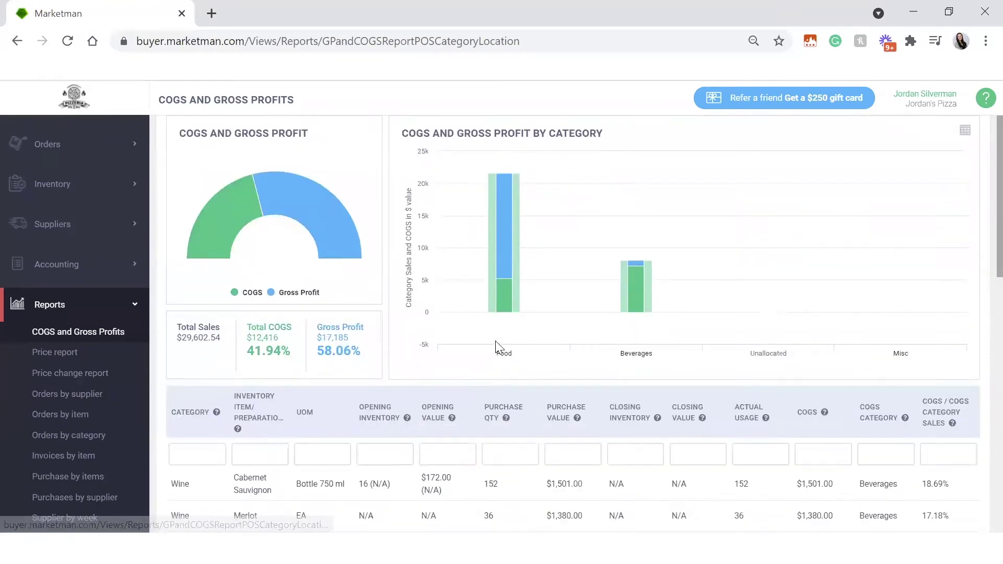
Step: Open the Food category's COGS breakdown and scroll through its 27 inventory items
{"action": "left_click", "coordinate": [506, 362]}
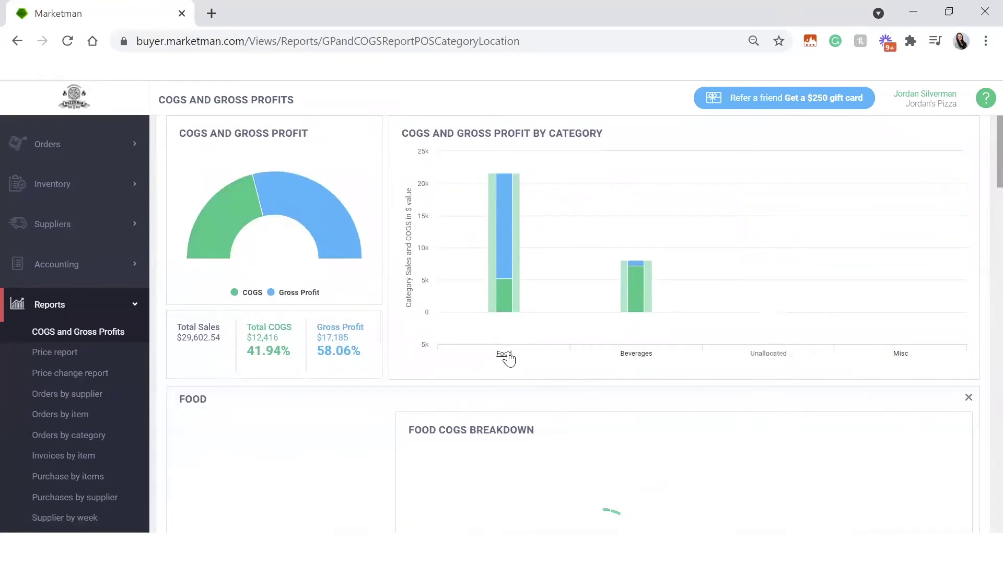
{"action": "scroll", "coordinate": [777, 349], "scroll_direction": "down", "scroll_amount": 4}
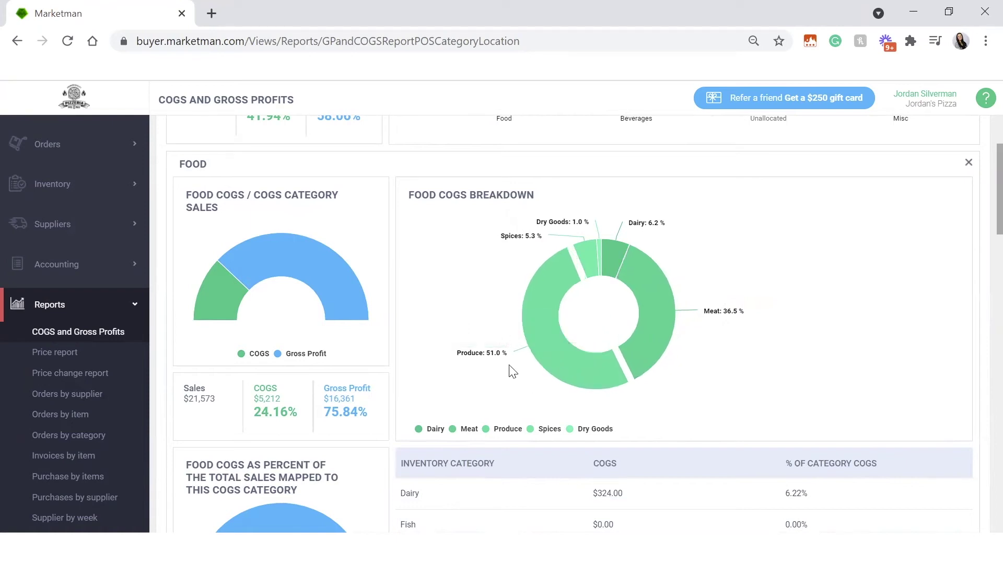
{"action": "scroll", "coordinate": [364, 249], "scroll_direction": "down", "scroll_amount": 1}
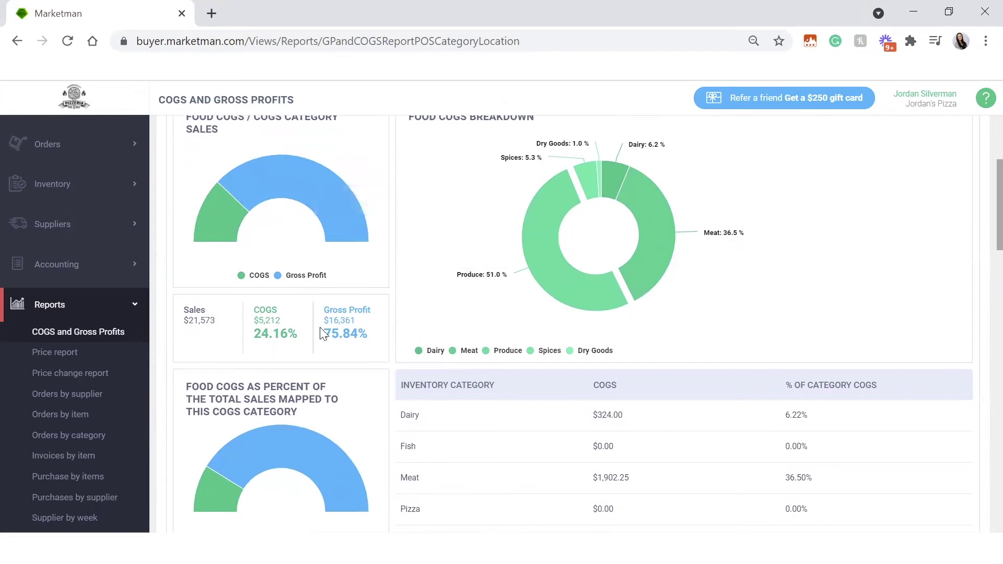
{"action": "scroll", "coordinate": [804, 290], "scroll_direction": "down", "scroll_amount": 2}
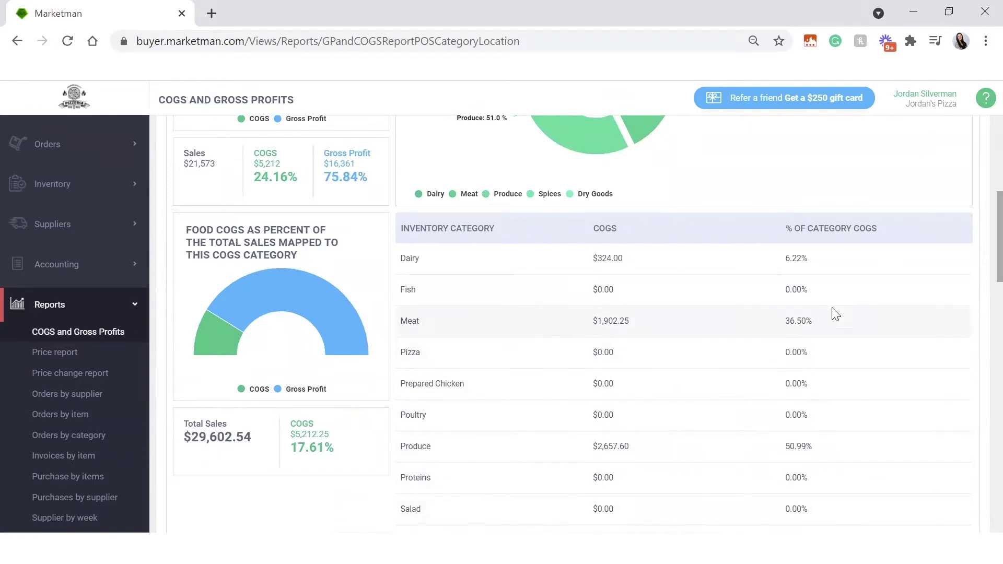
{"action": "scroll", "coordinate": [842, 335], "scroll_direction": "down", "scroll_amount": 8}
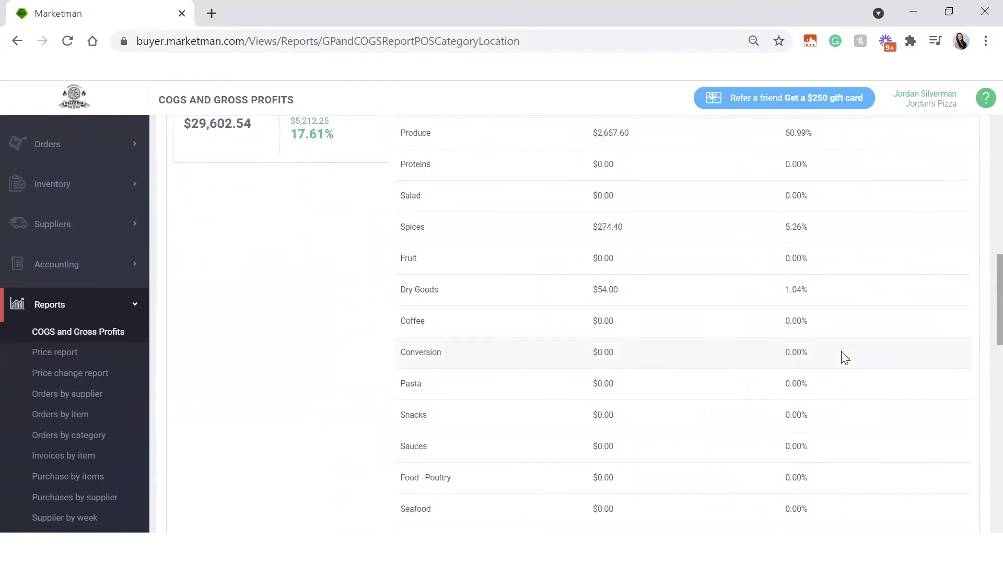
{"action": "scroll", "coordinate": [842, 355], "scroll_direction": "down", "scroll_amount": 4}
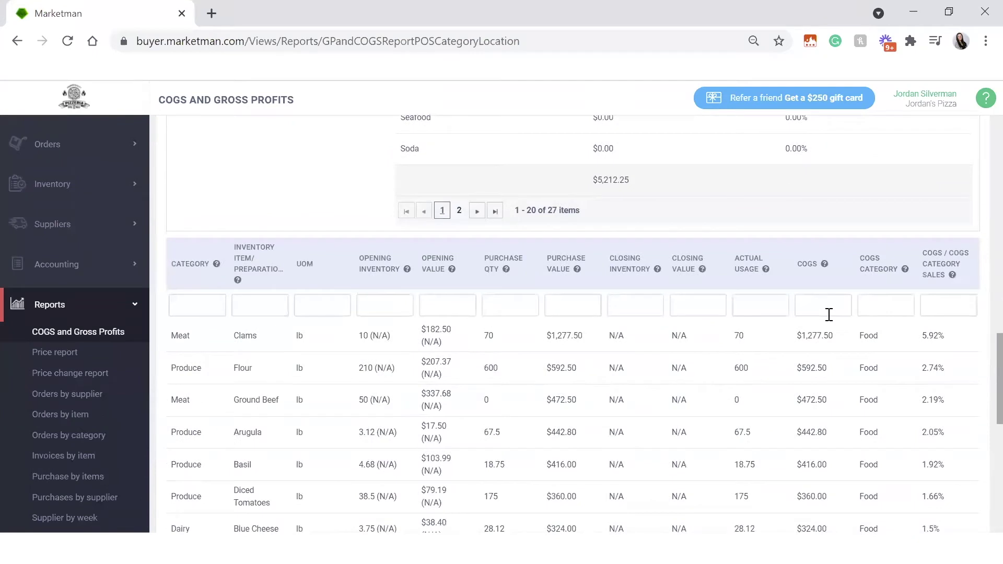
{"action": "scroll", "coordinate": [347, 381], "scroll_direction": "down", "scroll_amount": 2}
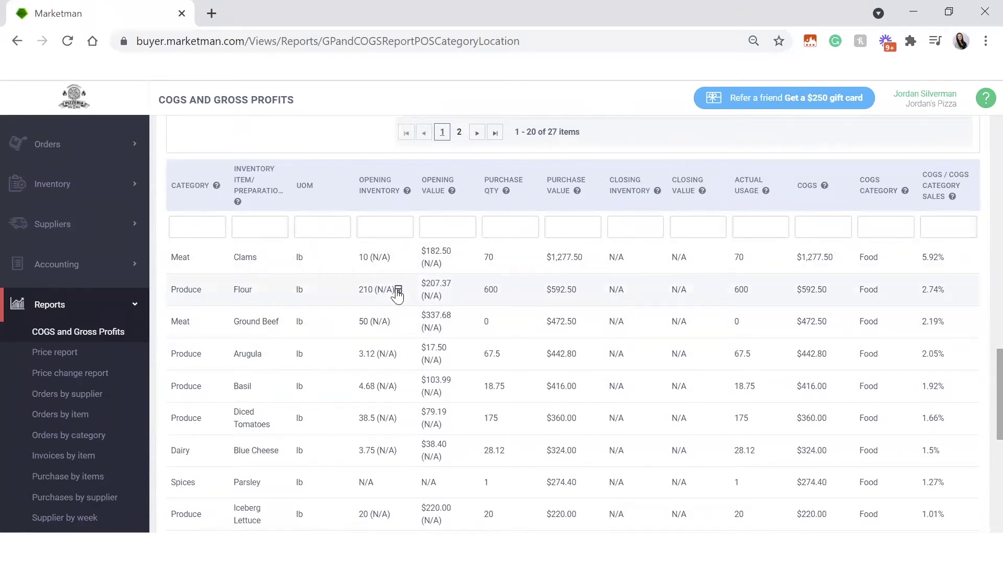
Step: Open Flour's opening inventory logbook and review its purchase value and quantities
{"action": "left_click", "coordinate": [396, 289]}
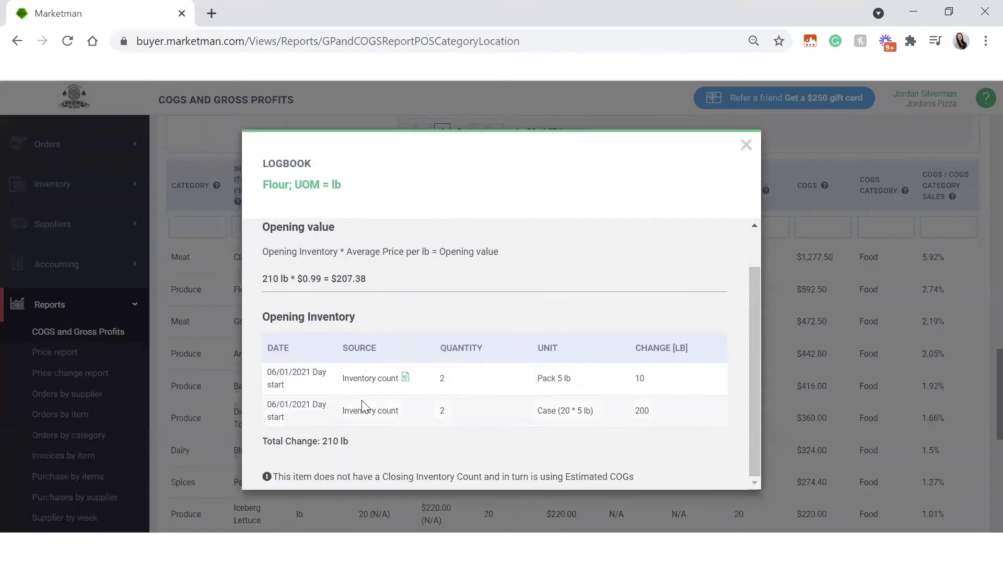
{"action": "scroll", "coordinate": [543, 311], "scroll_direction": "up", "scroll_amount": 1}
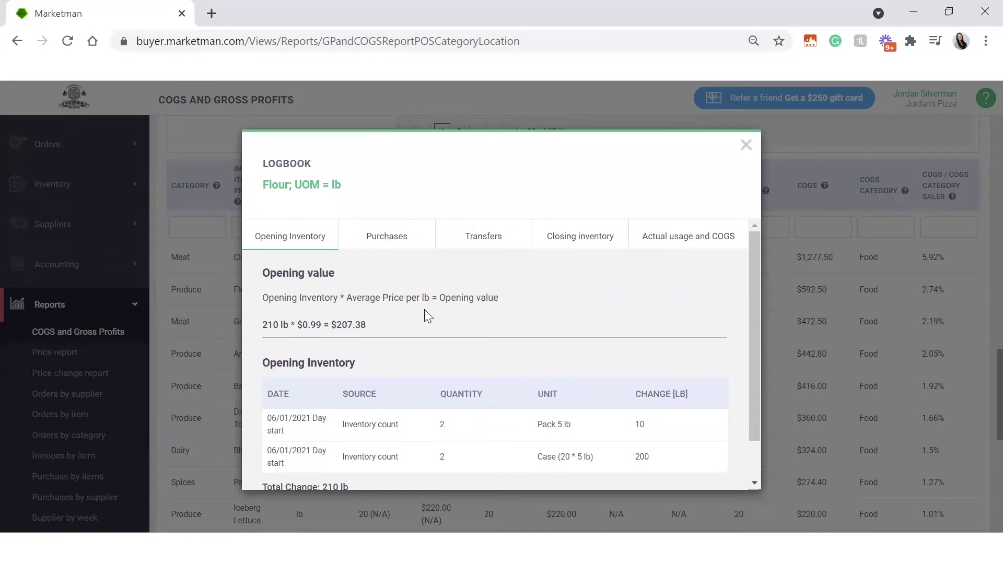
{"action": "left_click", "coordinate": [397, 240]}
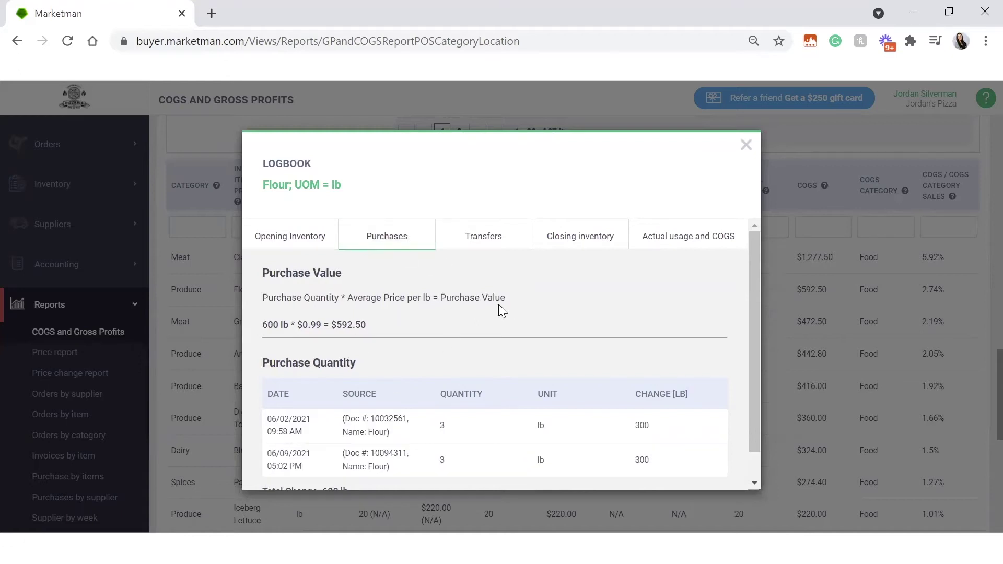
{"action": "scroll", "coordinate": [504, 329], "scroll_direction": "down", "scroll_amount": 1}
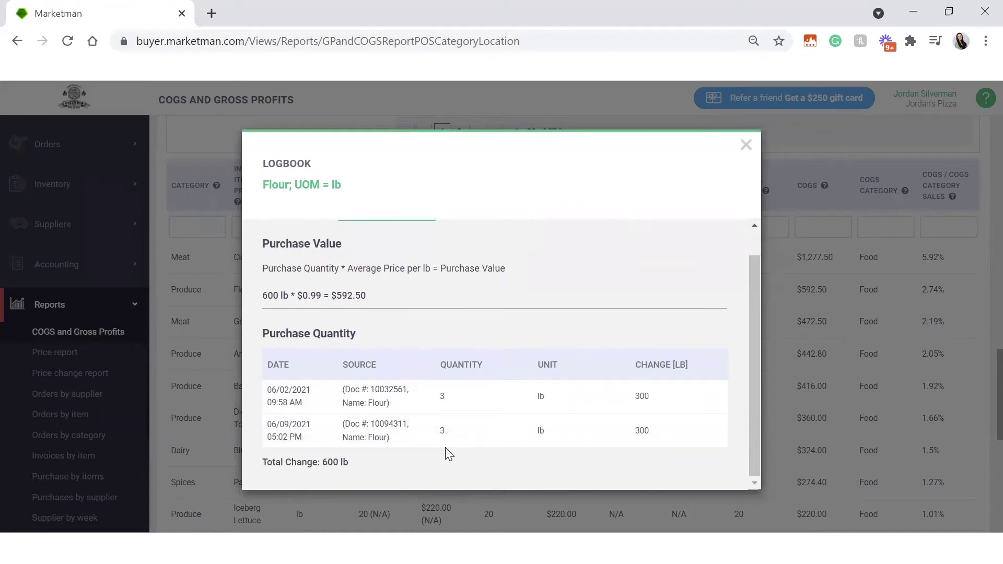
{"action": "mouse_move", "coordinate": [398, 401]}
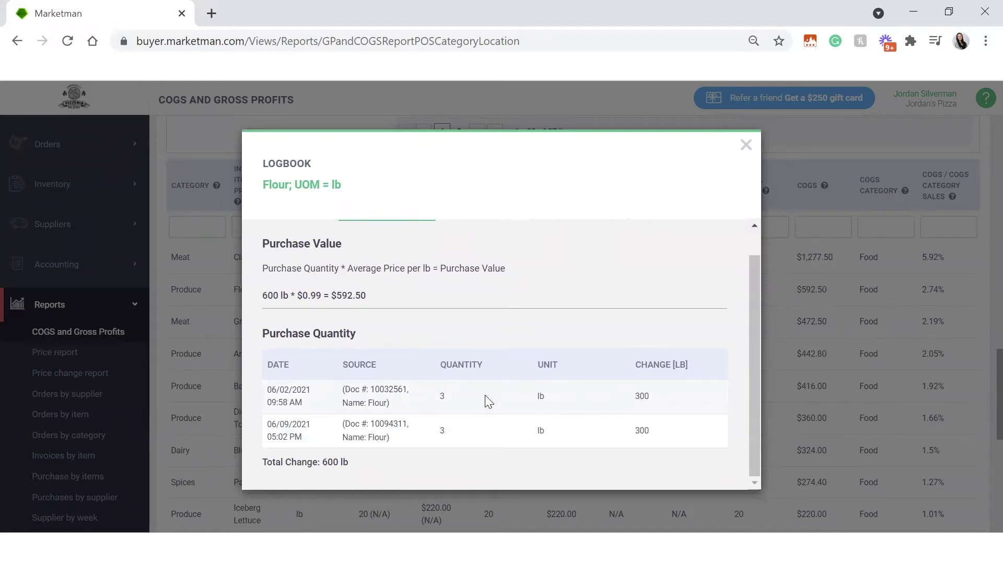
{"action": "scroll", "coordinate": [445, 387], "scroll_direction": "up", "scroll_amount": 1}
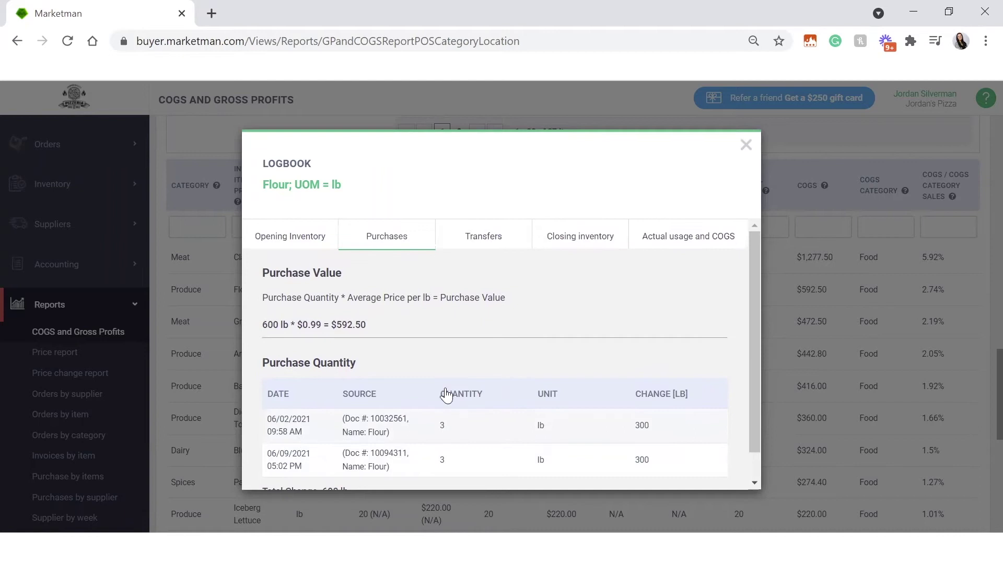
Step: Review Flour's transfers, closing inventory and COGS, then close the logbook
{"action": "left_click", "coordinate": [476, 241]}
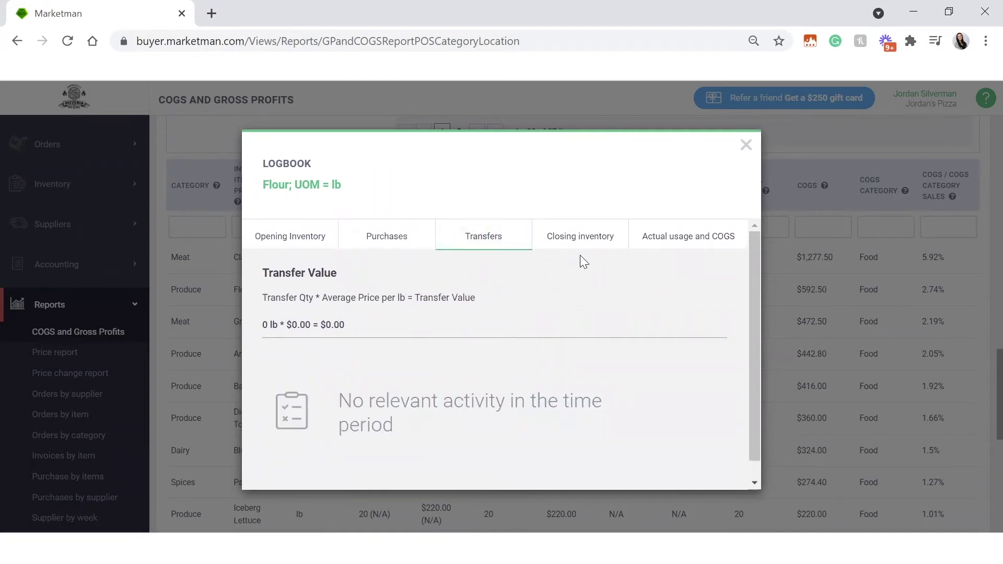
{"action": "left_click", "coordinate": [590, 237]}
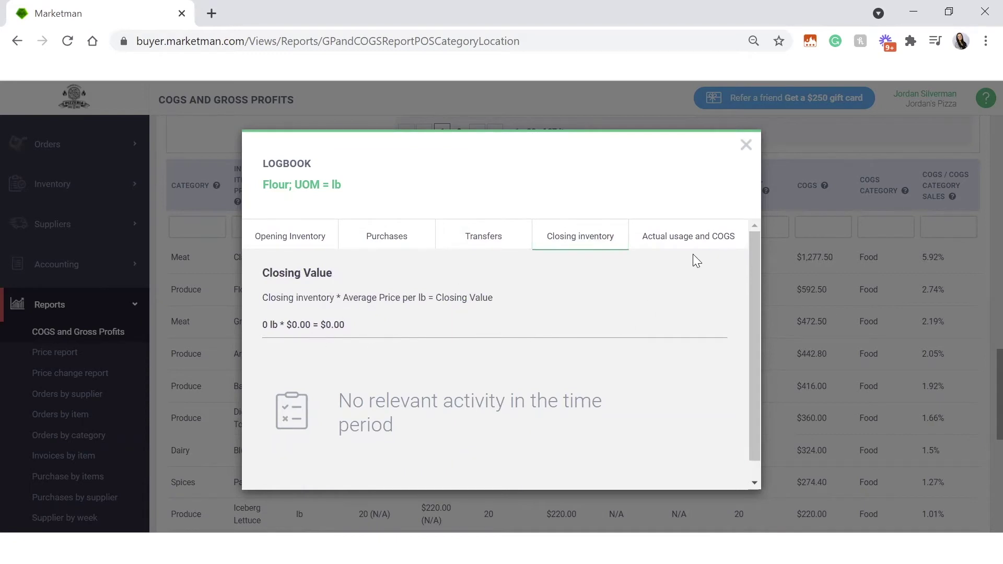
{"action": "left_click", "coordinate": [695, 232]}
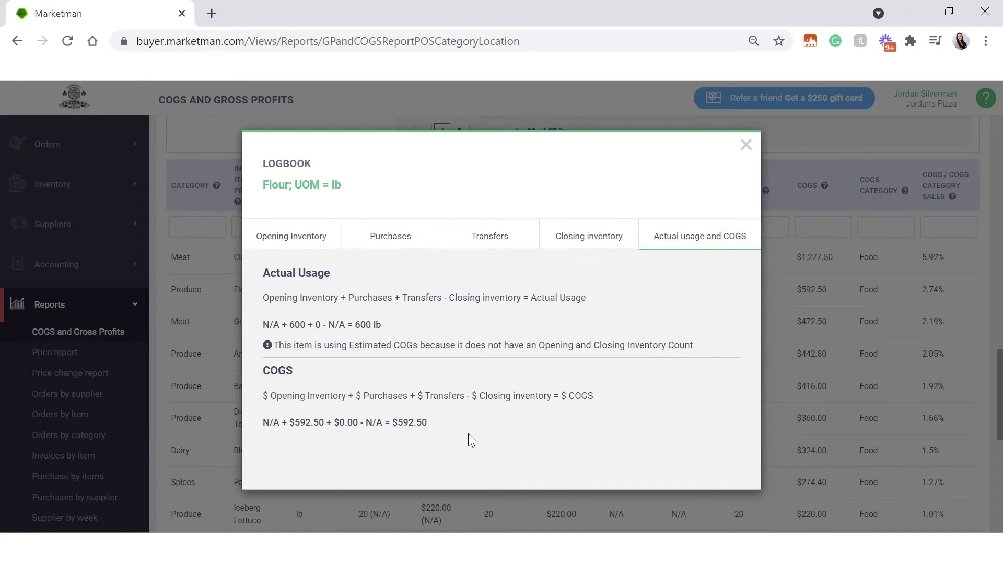
{"action": "left_click", "coordinate": [746, 146]}
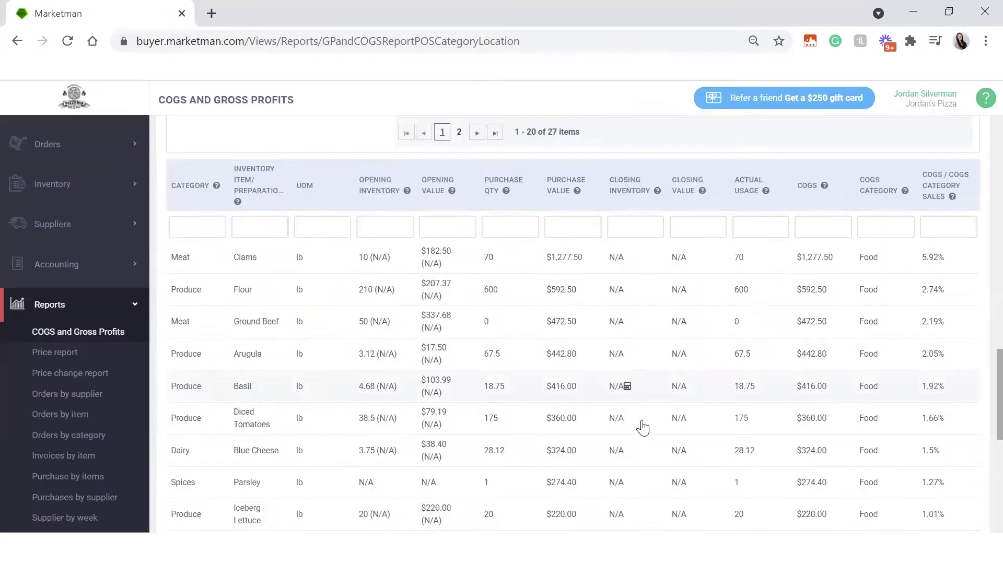
{"action": "scroll", "coordinate": [642, 423], "scroll_direction": "up", "scroll_amount": 3}
{"action": "scroll", "coordinate": [643, 427], "scroll_direction": "up", "scroll_amount": 10}
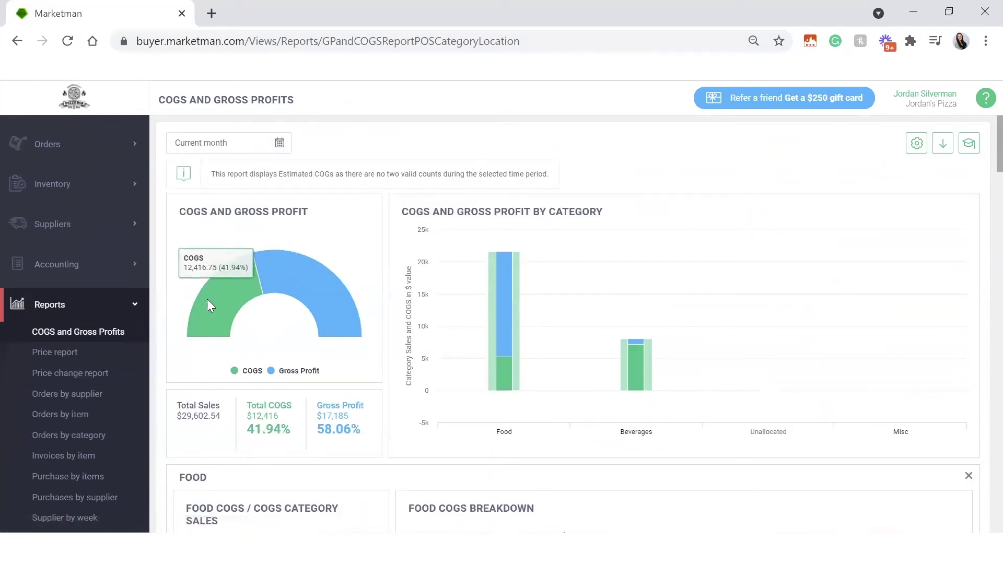
Step: Save Settings > Company with QuickBooks Online kept as the accounting software
{"action": "left_click", "coordinate": [84, 312]}
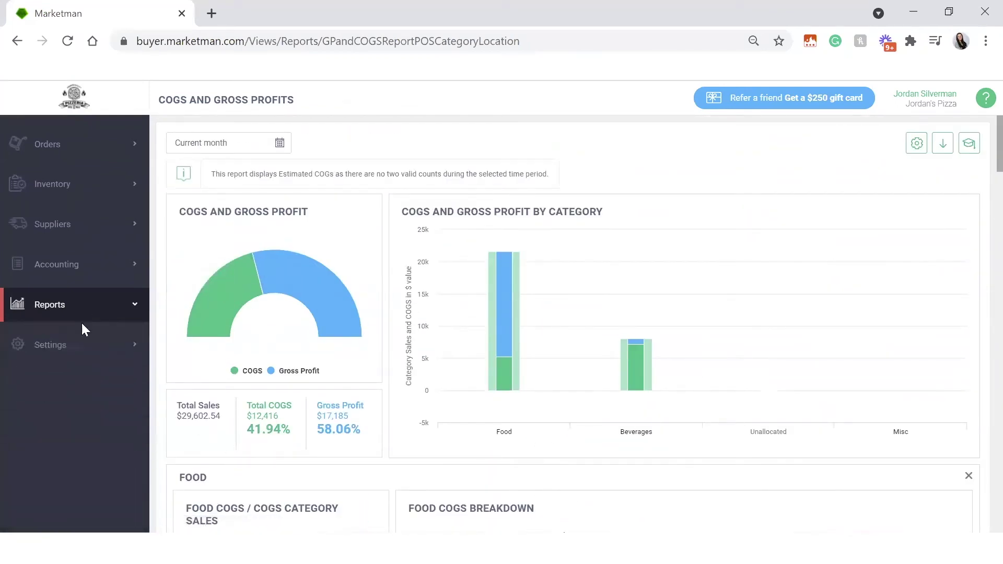
{"action": "left_click", "coordinate": [79, 355]}
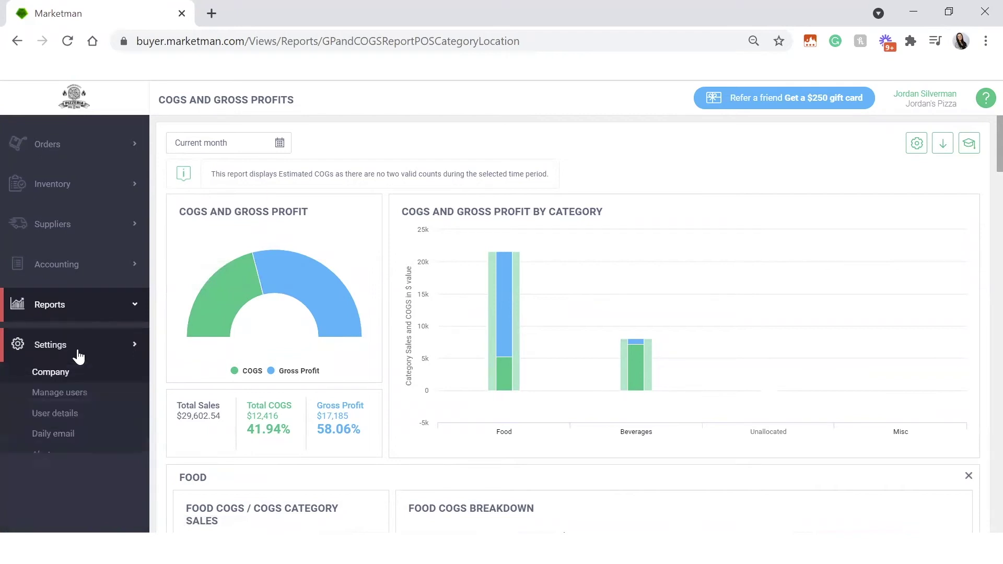
{"action": "left_click", "coordinate": [49, 373]}
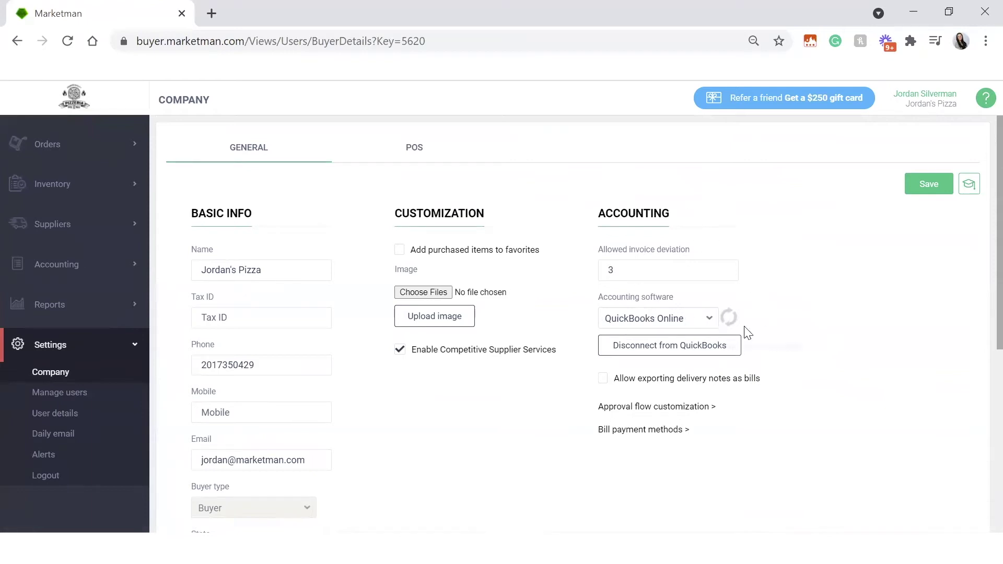
{"action": "left_click", "coordinate": [698, 321]}
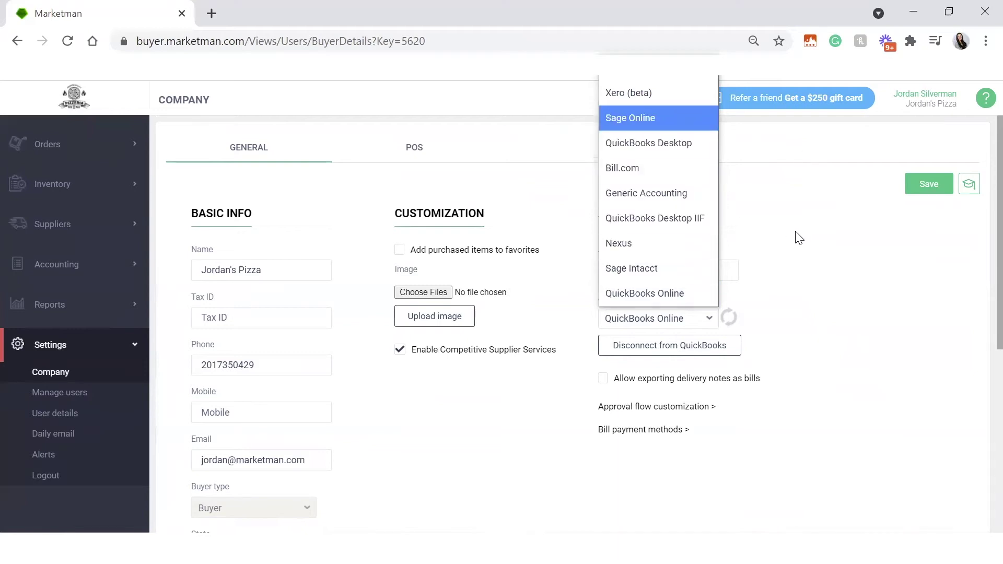
{"action": "left_click", "coordinate": [857, 280]}
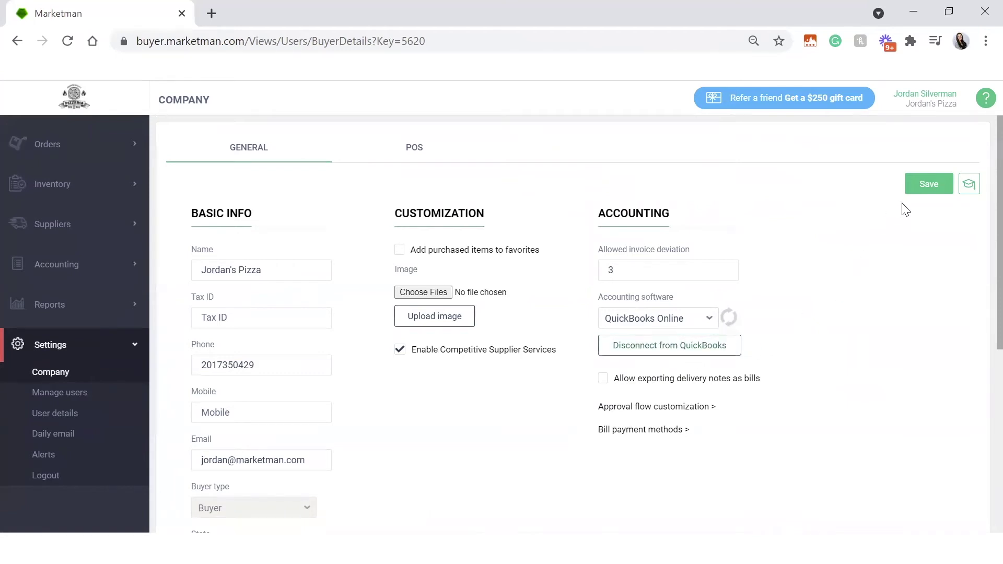
{"action": "left_click", "coordinate": [925, 187]}
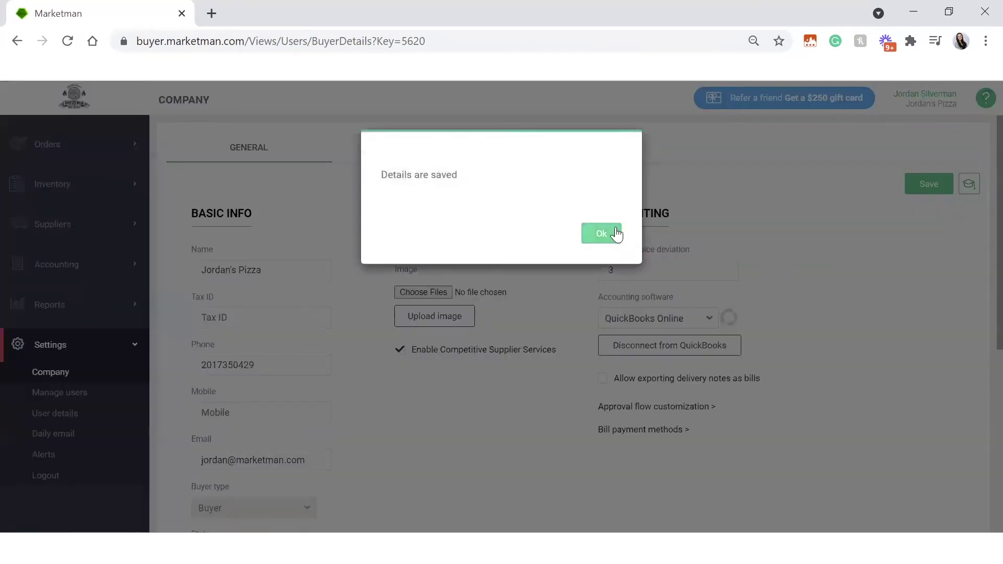
{"action": "left_click", "coordinate": [615, 233]}
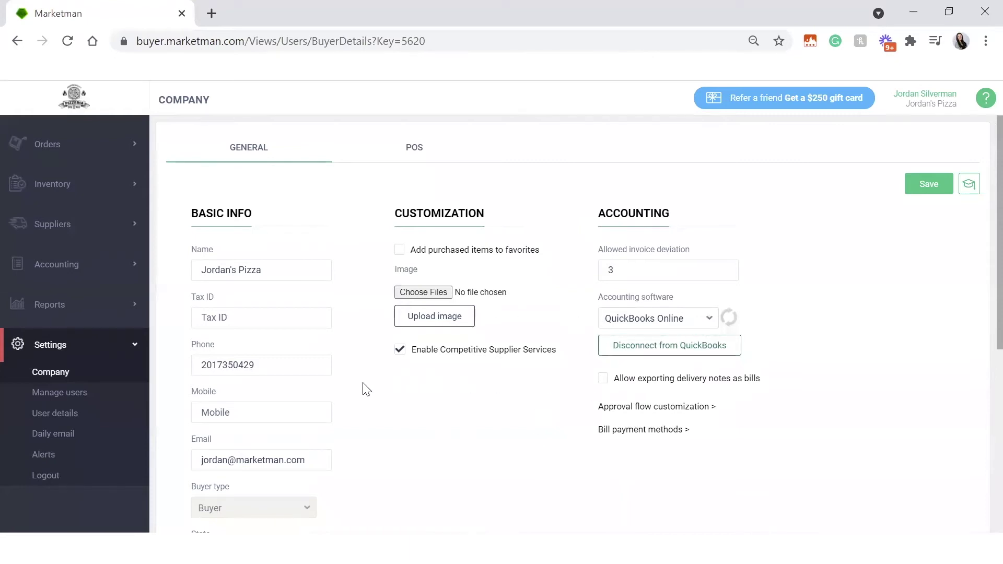
{"action": "left_click", "coordinate": [120, 349]}
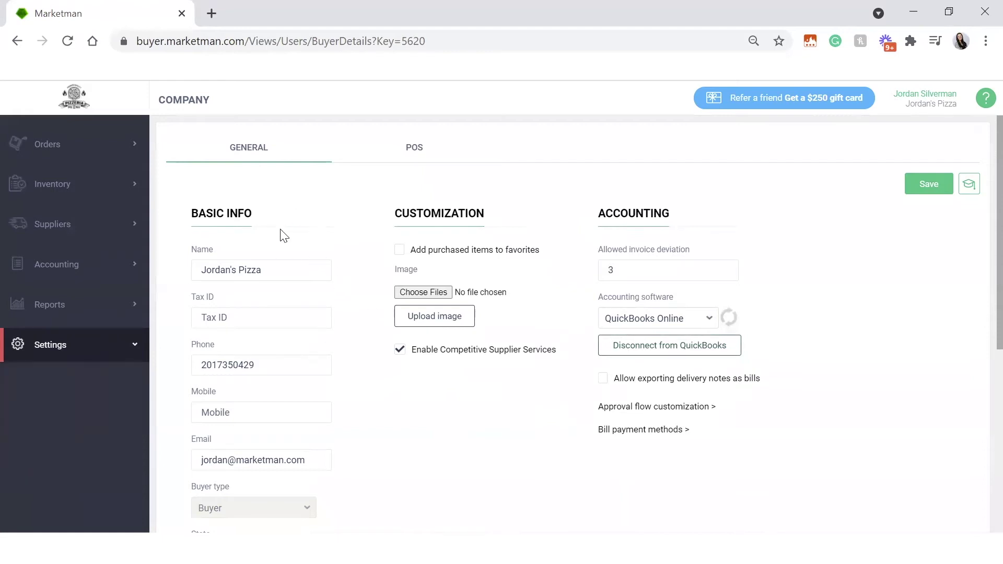
Step: Open Alex's Supply's details from the suppliers list
{"action": "left_click", "coordinate": [83, 225]}
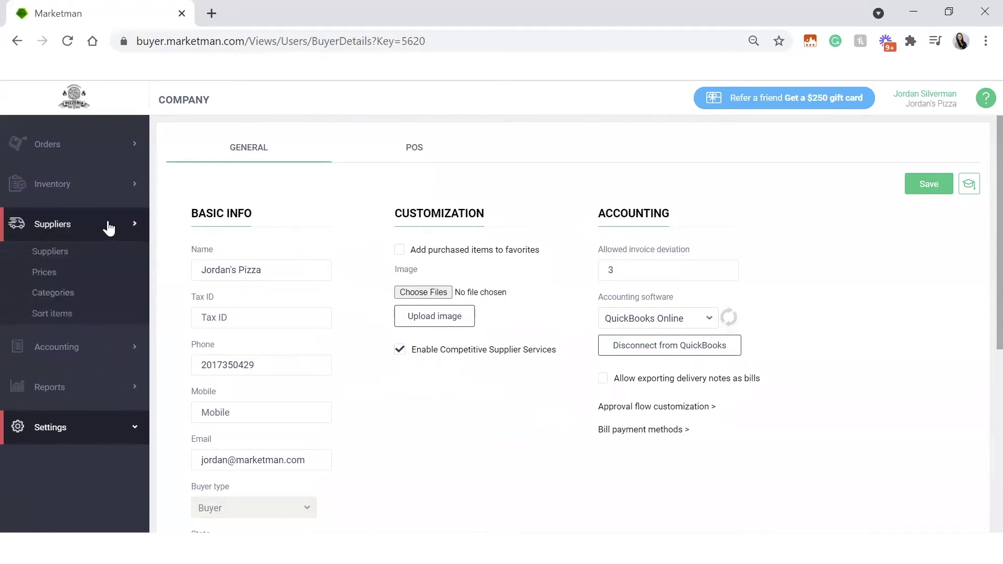
{"action": "left_click", "coordinate": [70, 253]}
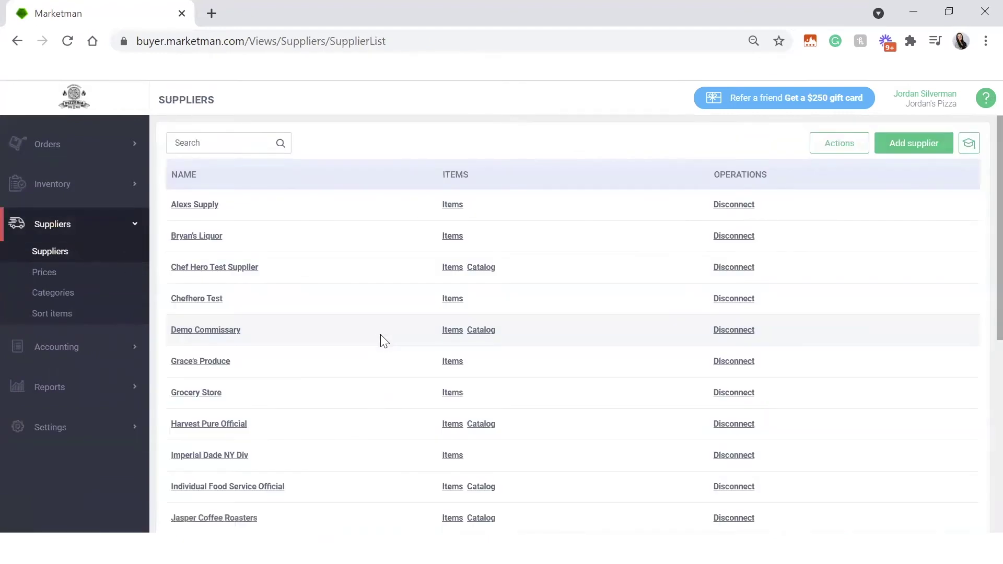
{"action": "left_click", "coordinate": [206, 207]}
{"action": "scroll", "coordinate": [522, 259], "scroll_direction": "down", "scroll_amount": 5}
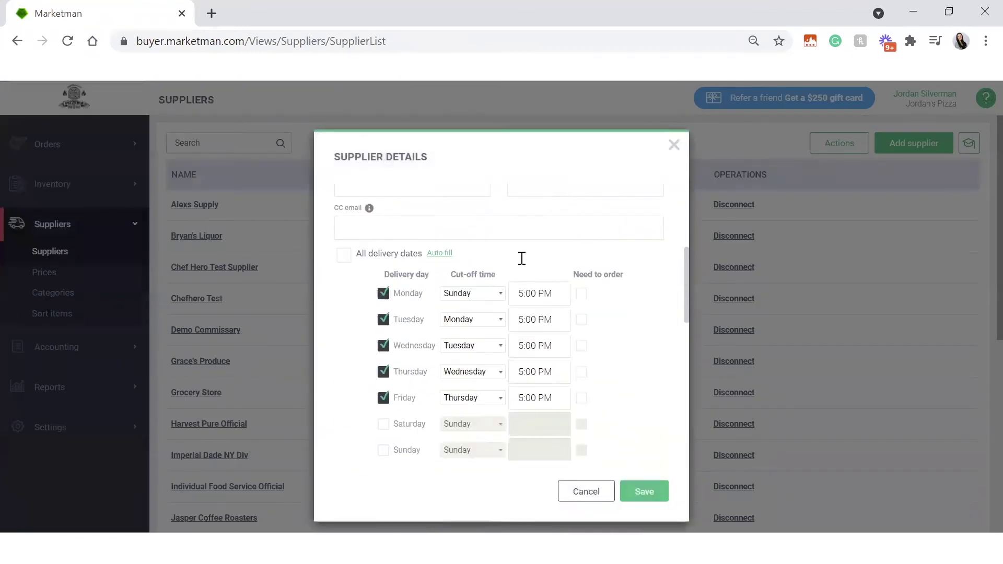
{"action": "scroll", "coordinate": [521, 258], "scroll_direction": "down", "scroll_amount": 10}
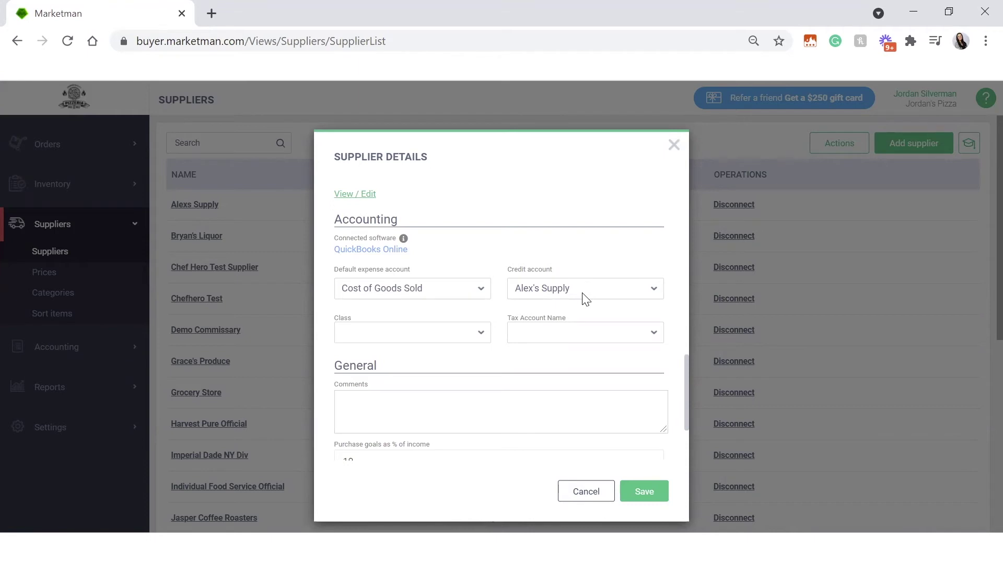
Step: Keep Cost of Goods Sold as default expense account and save the supplier
{"action": "left_click", "coordinate": [447, 286]}
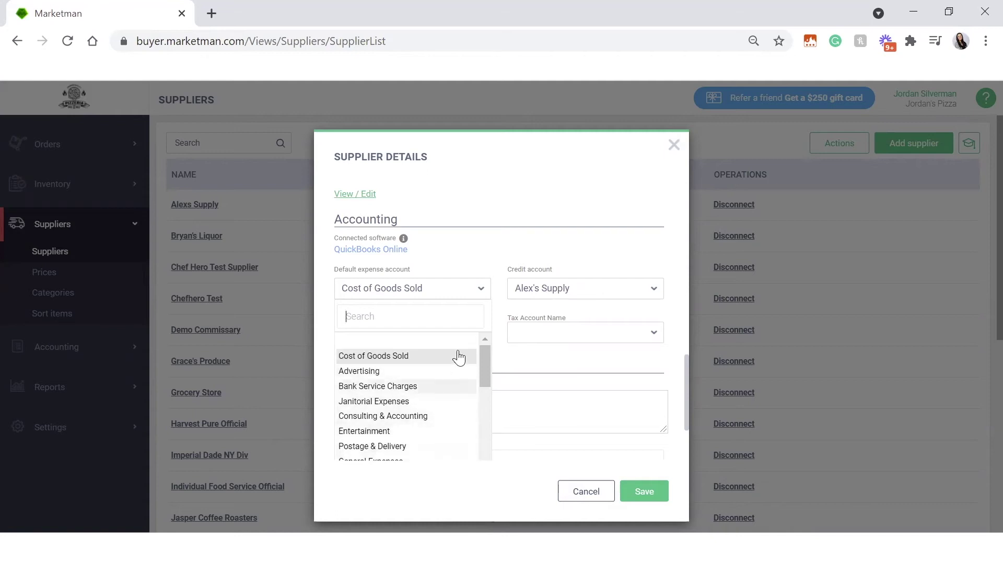
{"action": "left_click", "coordinate": [528, 230]}
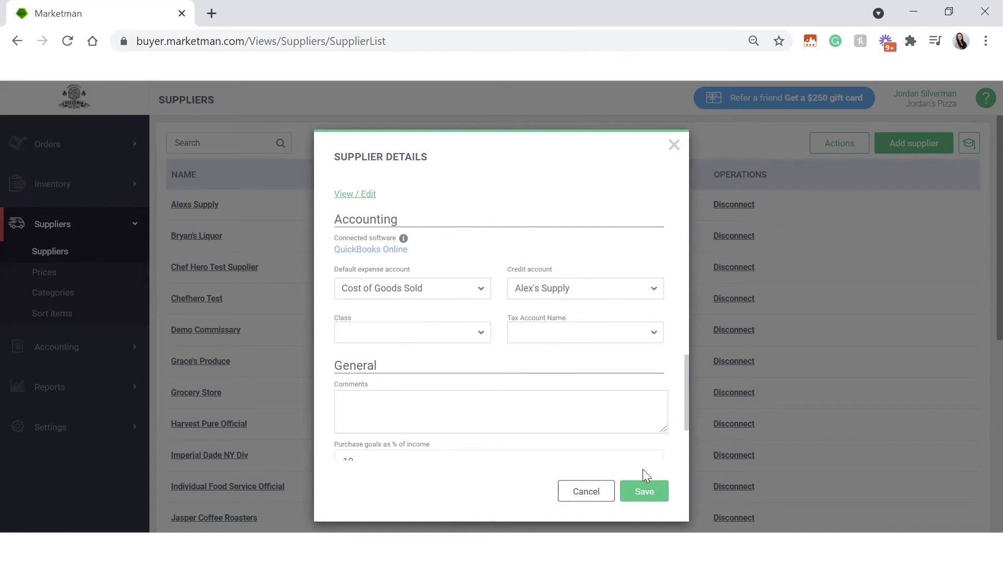
{"action": "left_click", "coordinate": [647, 489]}
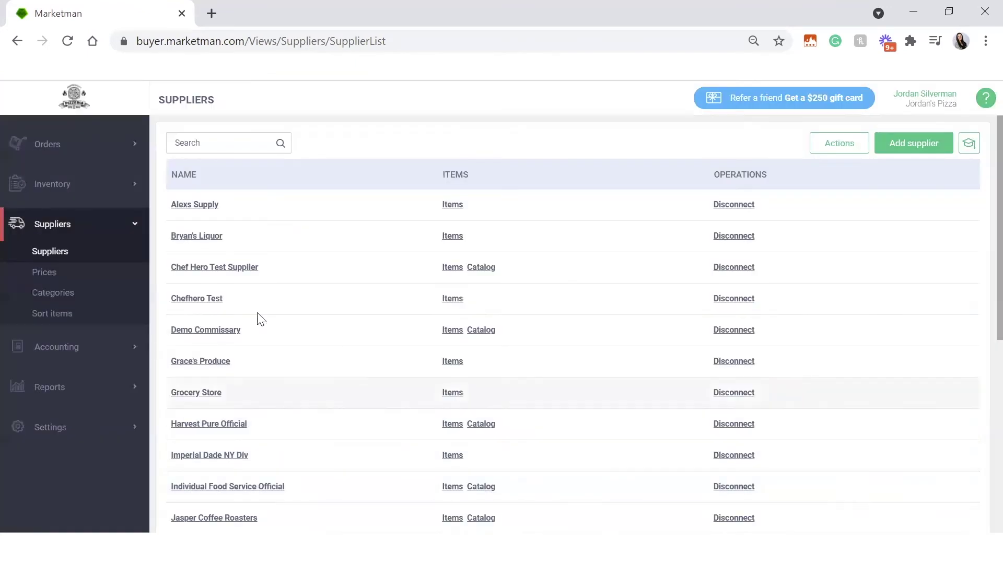
Step: Open Suppliers > Categories and view the Condiments category without changing it
{"action": "left_click", "coordinate": [132, 288]}
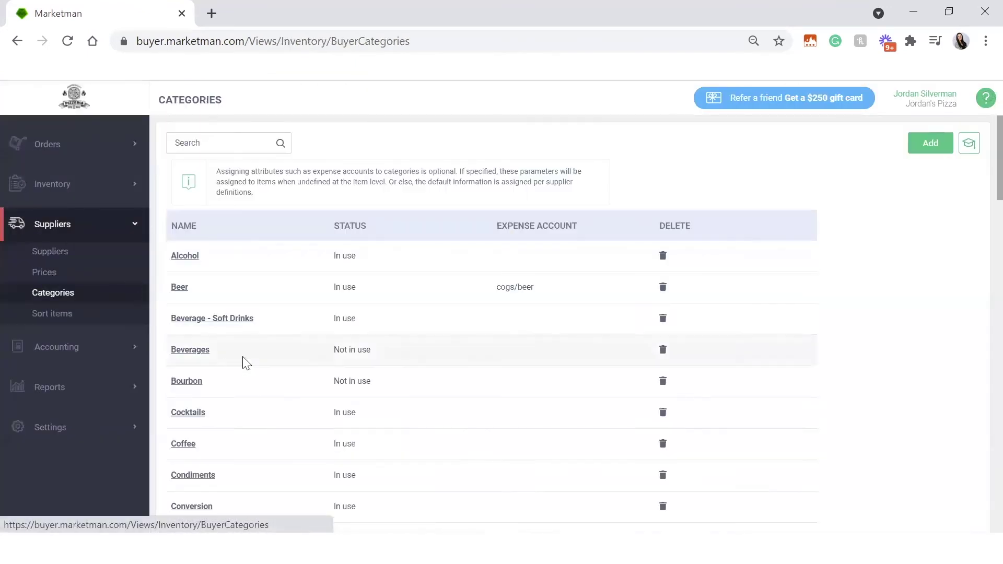
{"action": "scroll", "coordinate": [236, 313], "scroll_direction": "down", "scroll_amount": 1}
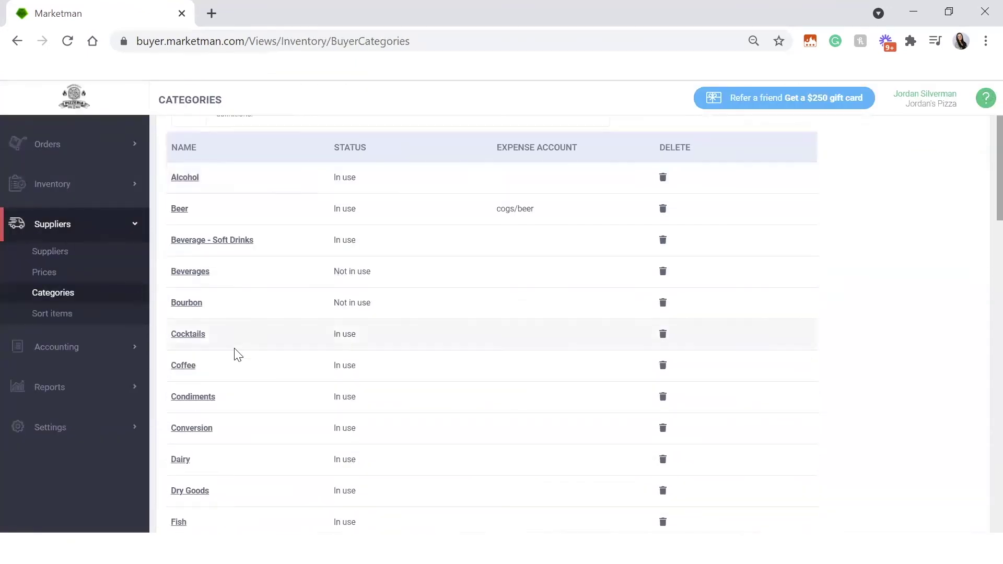
{"action": "left_click", "coordinate": [197, 398]}
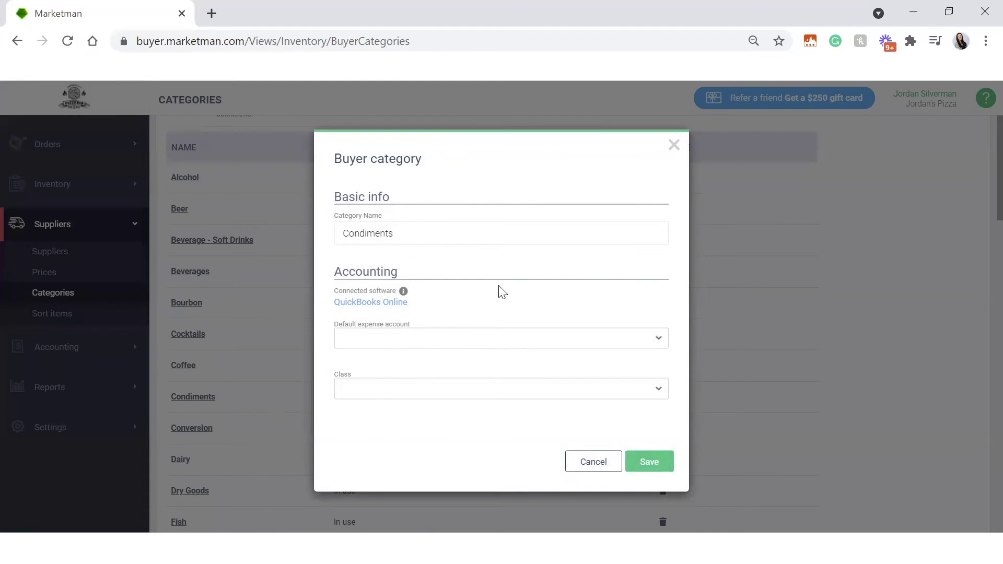
{"action": "left_click", "coordinate": [596, 465]}
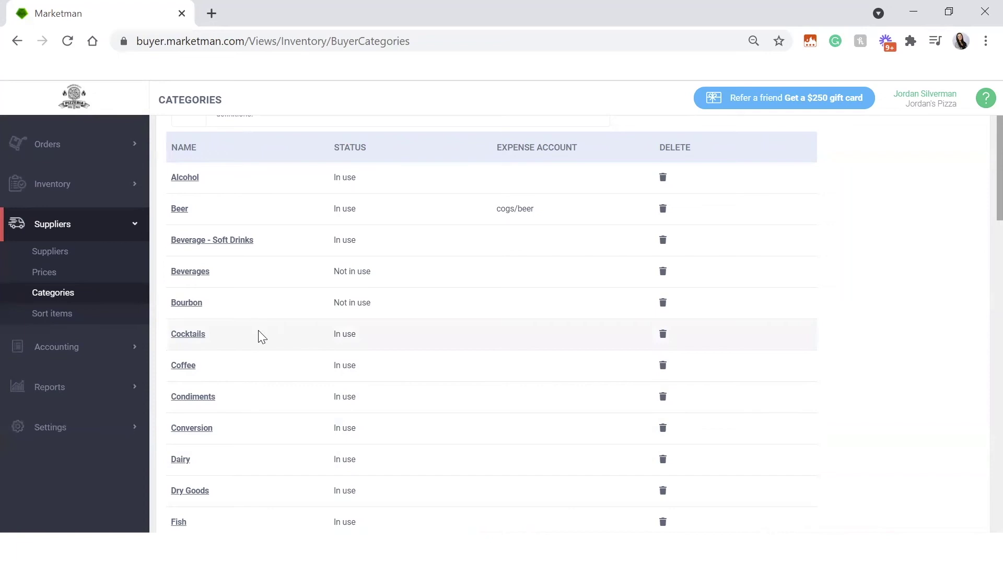
Step: Export invoice INV-578478 from Accounting > Invoices to QuickBooks Online
{"action": "left_click", "coordinate": [109, 352]}
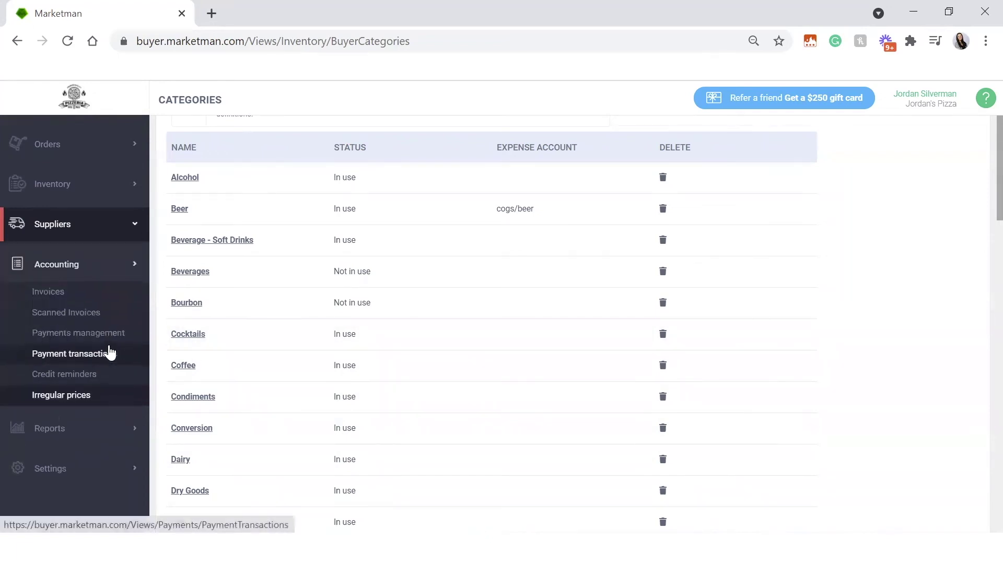
{"action": "left_click", "coordinate": [49, 295]}
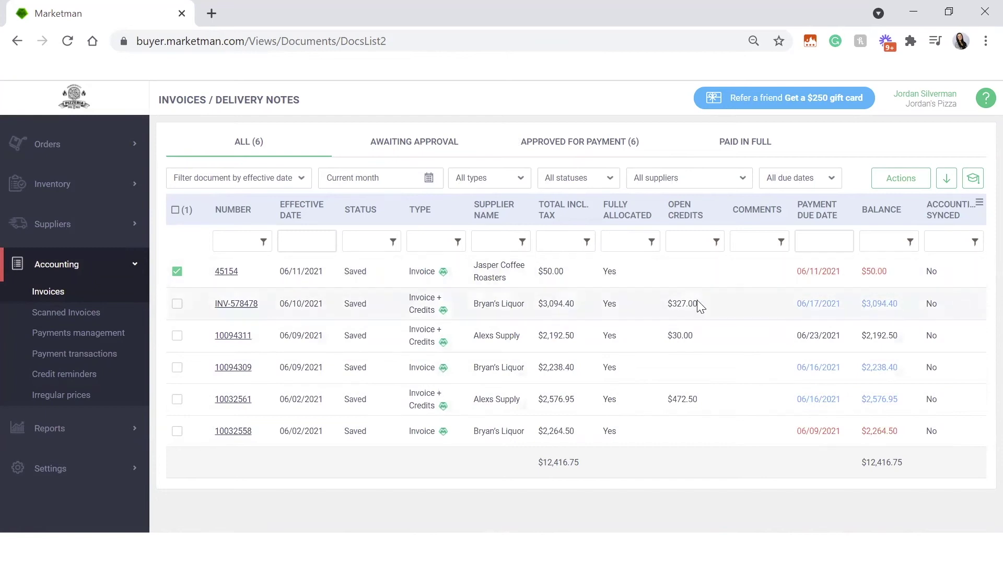
{"action": "left_click", "coordinate": [177, 304]}
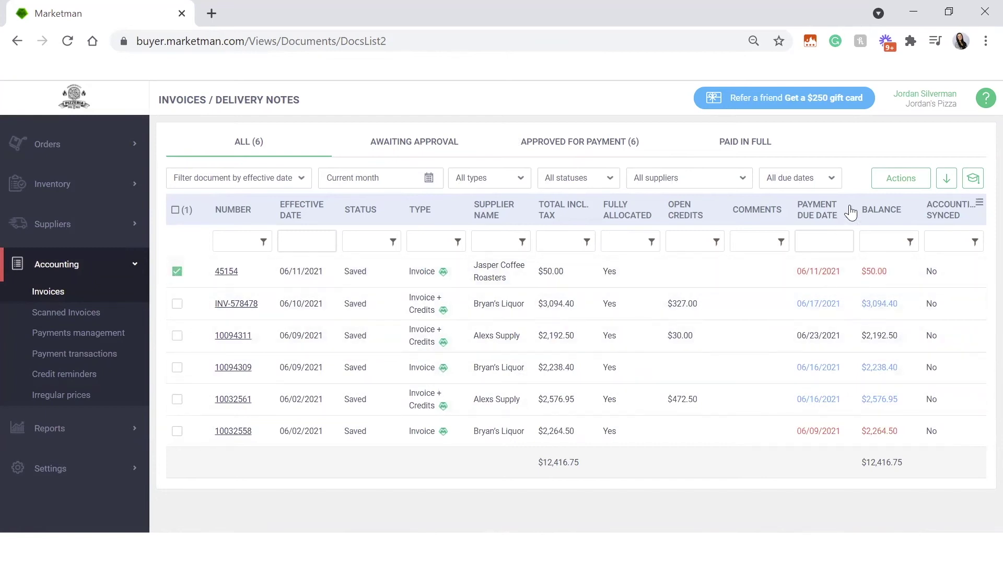
{"action": "left_click", "coordinate": [903, 179]}
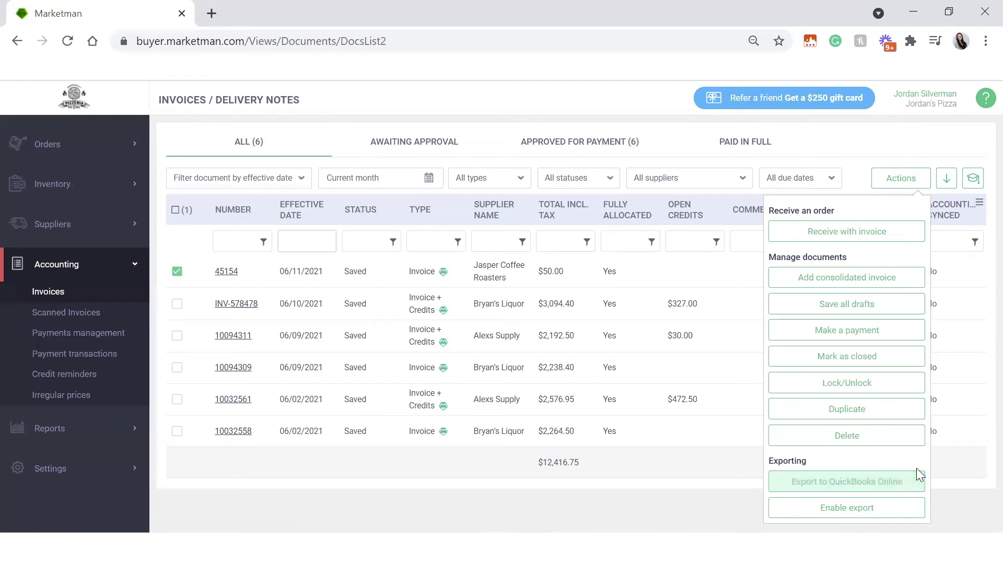
{"action": "left_click", "coordinate": [954, 482]}
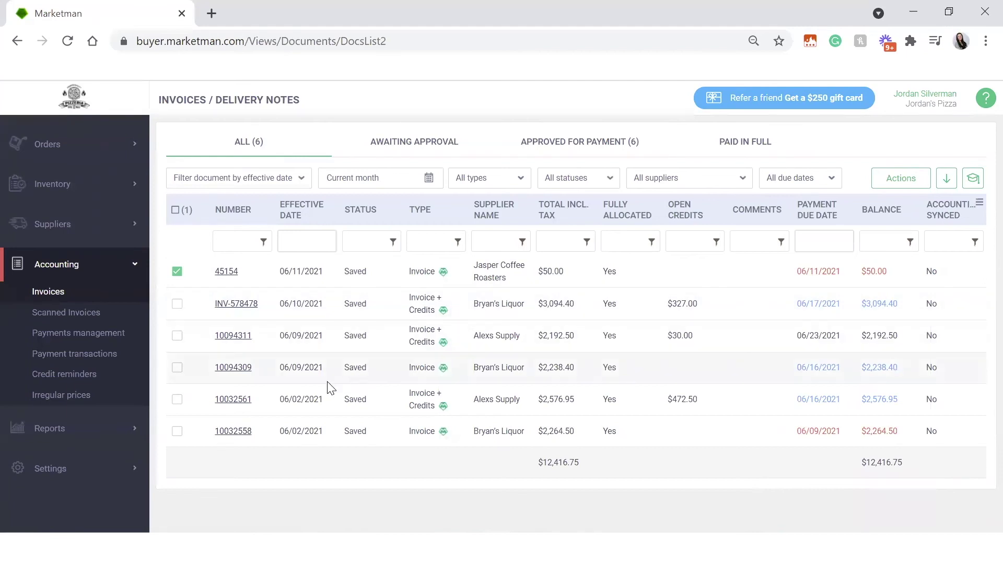
Step: In Irregular Prices, update Merlot to the $42.00 price from invoice INV-578478
{"action": "left_click", "coordinate": [75, 407]}
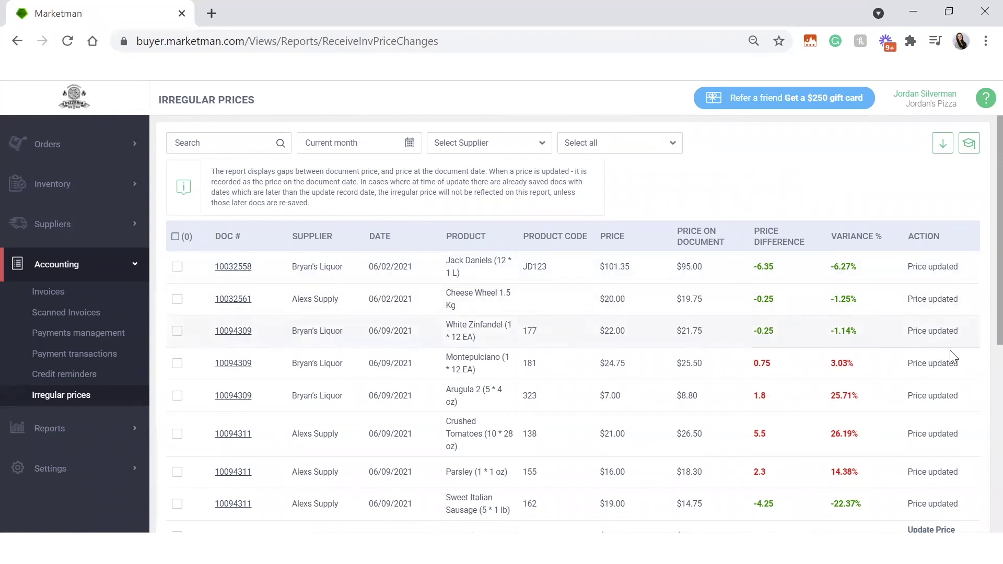
{"action": "scroll", "coordinate": [945, 386], "scroll_direction": "down", "scroll_amount": 3}
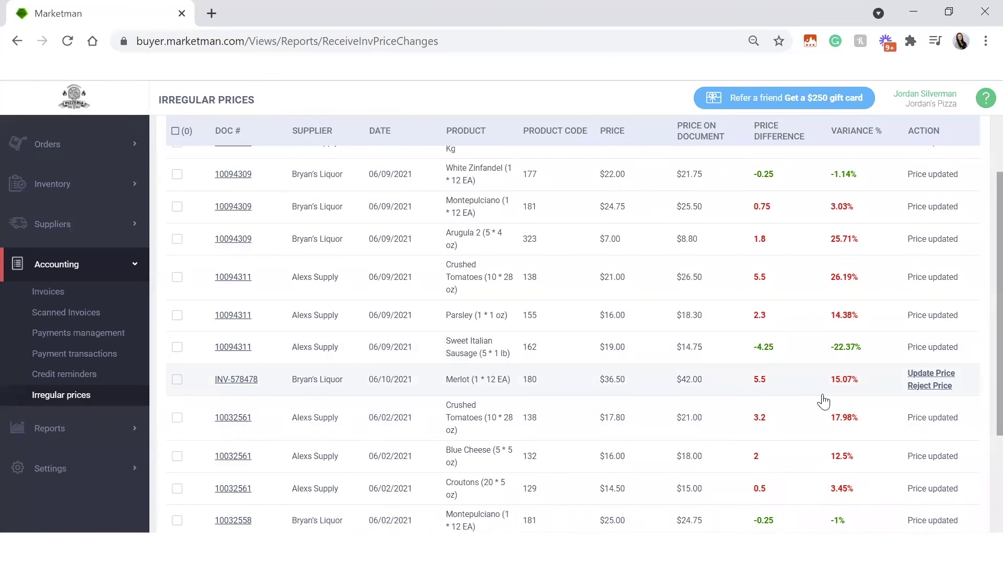
{"action": "left_click", "coordinate": [939, 374]}
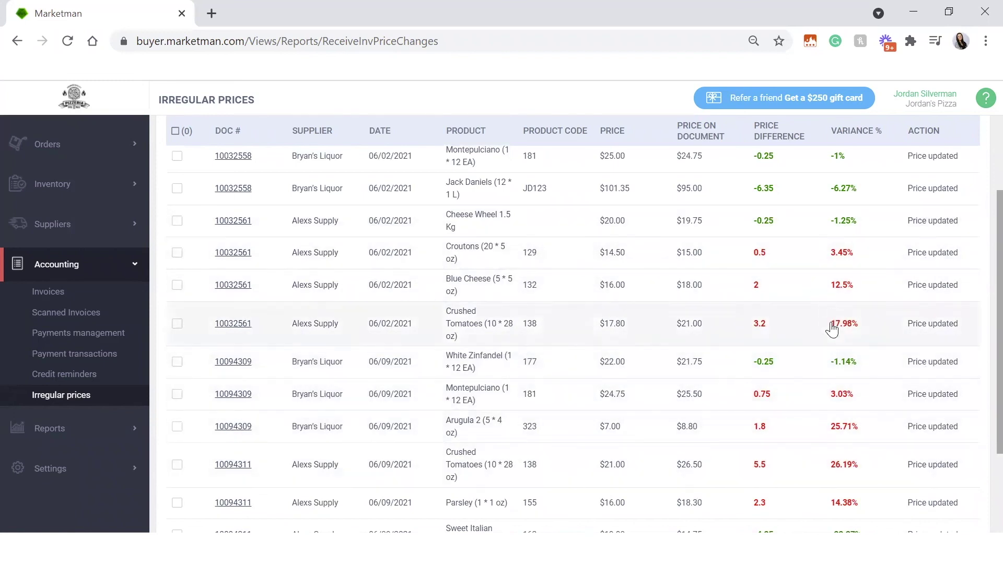
{"action": "scroll", "coordinate": [829, 370], "scroll_direction": "up", "scroll_amount": 4}
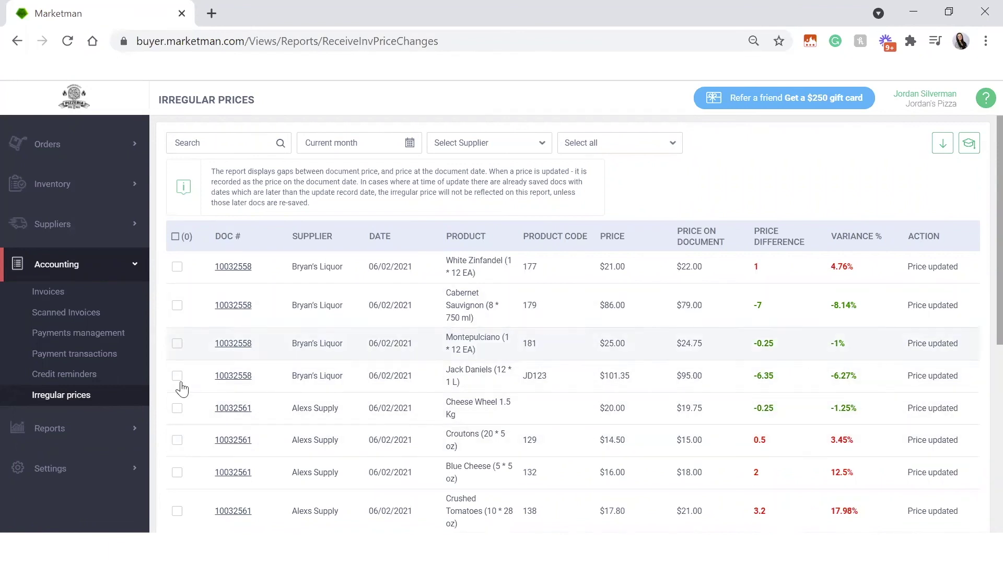
{"action": "left_click", "coordinate": [106, 431]}
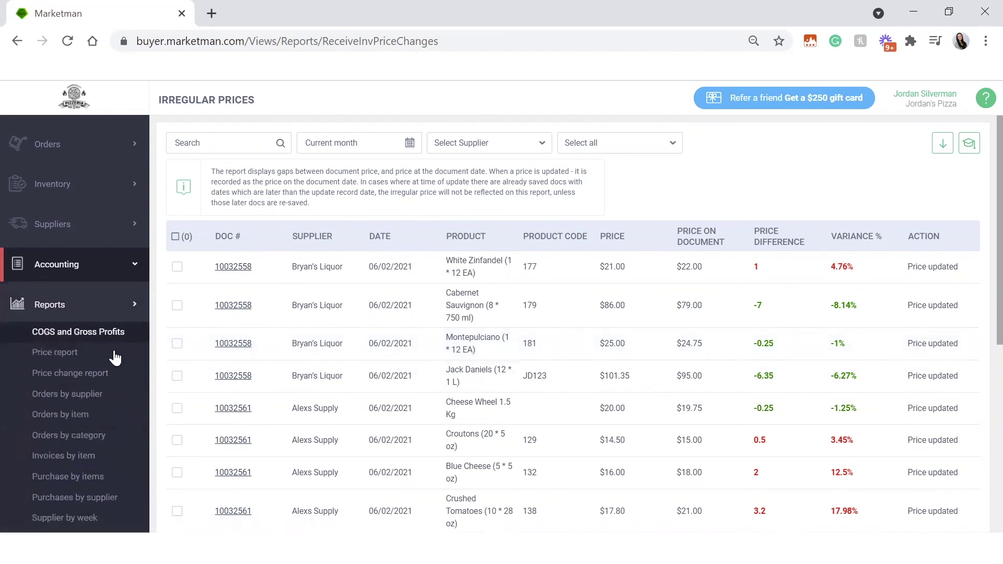
Step: Open the Price Change Report and view Arugula's price chart ($7.00 to $8.80, 25.71%) before closing it
{"action": "left_click", "coordinate": [41, 373]}
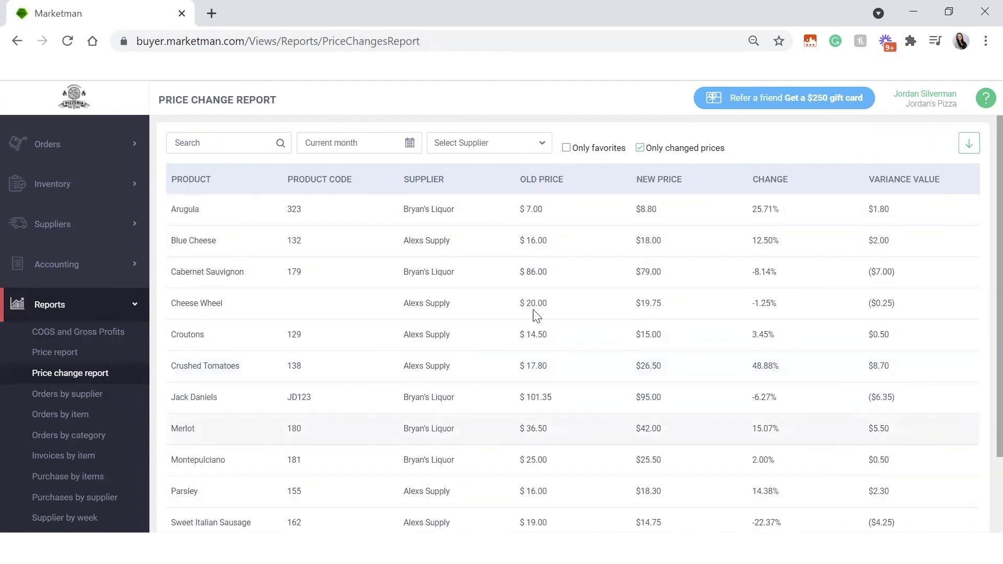
{"action": "left_click", "coordinate": [274, 207]}
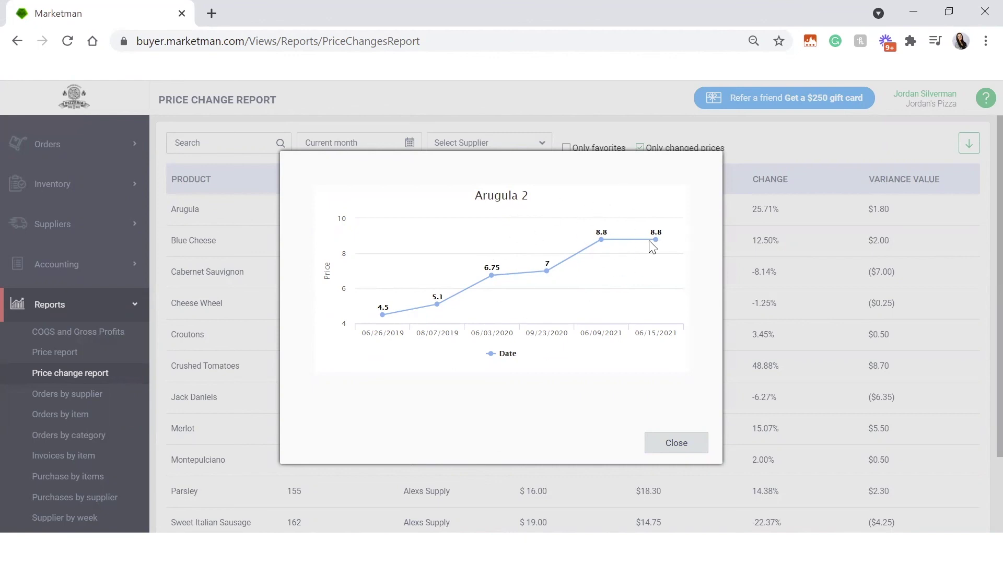
{"action": "left_click", "coordinate": [695, 446]}
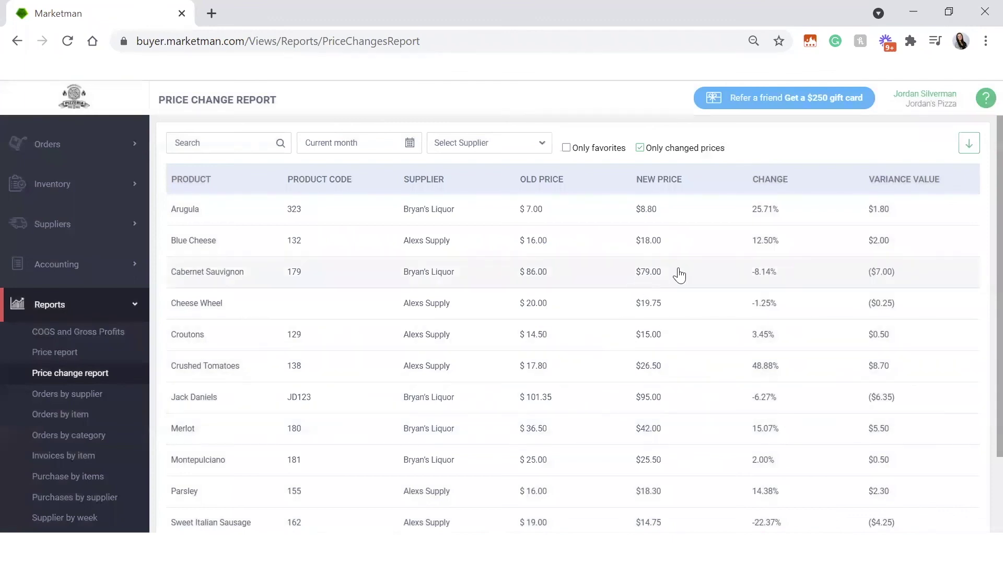
Step: Bring up the Help panel suggesting articles like Purchases by Supplier and Waste report
{"action": "left_click", "coordinate": [985, 100]}
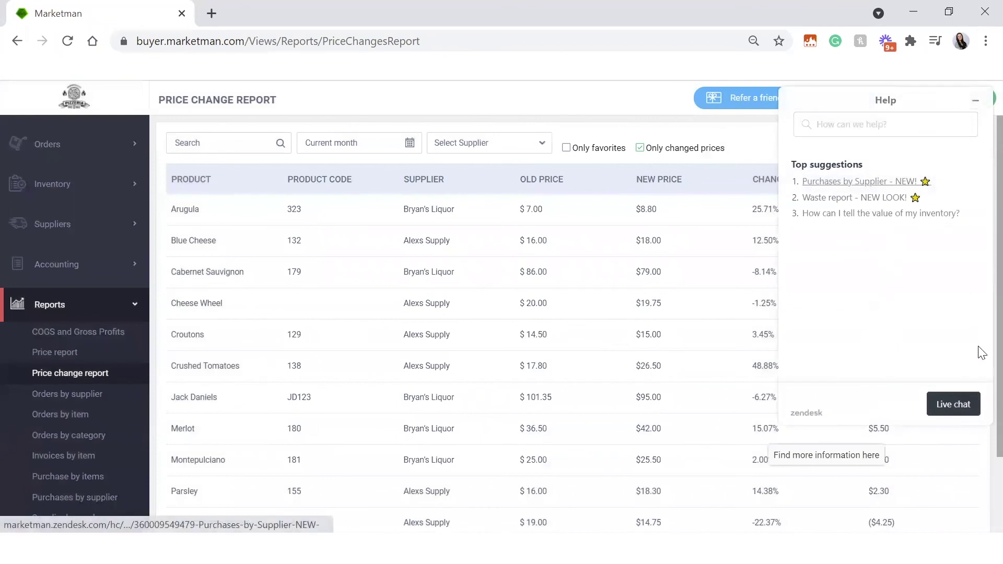